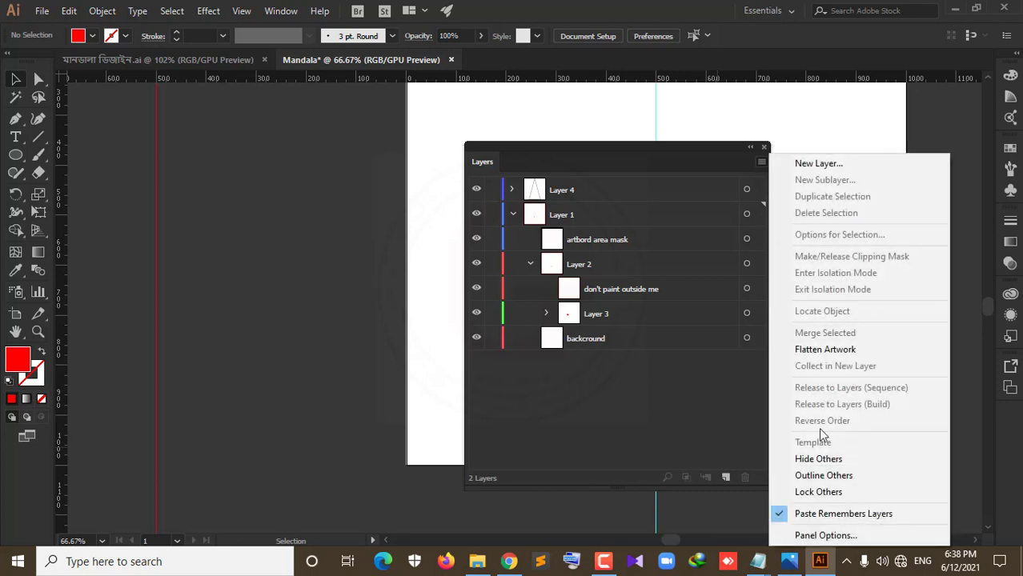
- Set the Layers panel's row size to a custom 50 pixels and move the panel clear of the triangle artwork
click(807, 538)
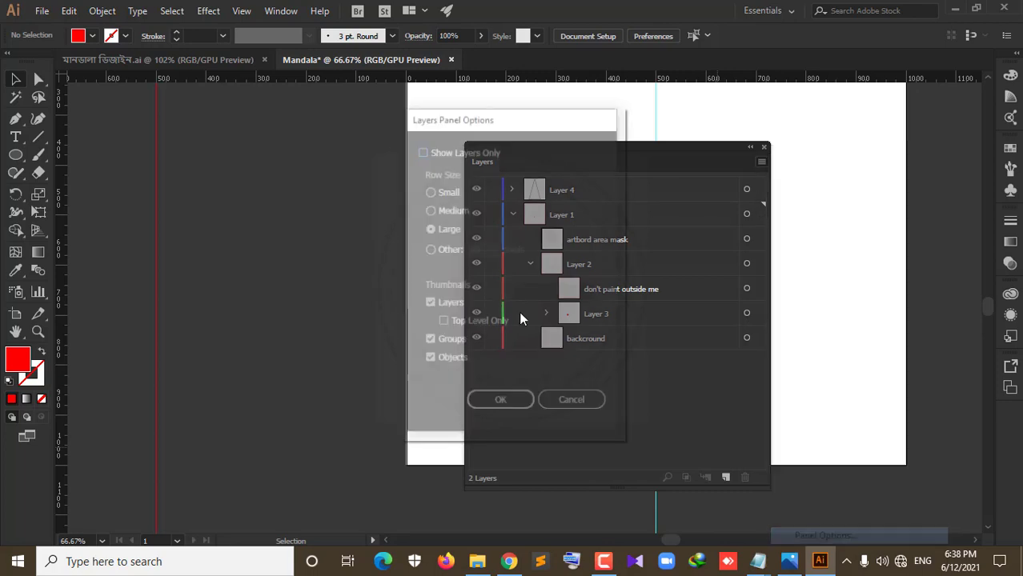
click(430, 249)
double_click(468, 250)
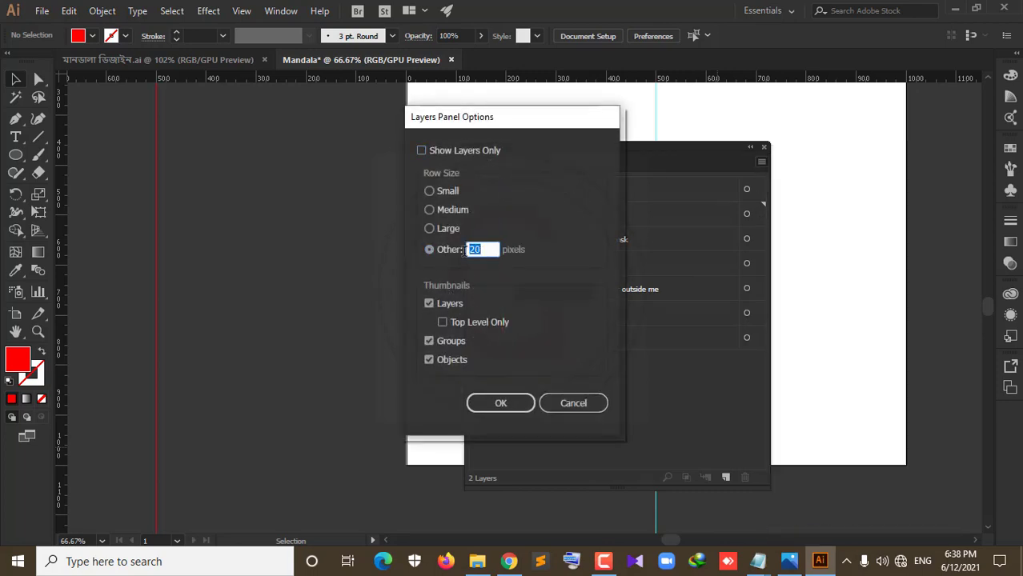
text(5)
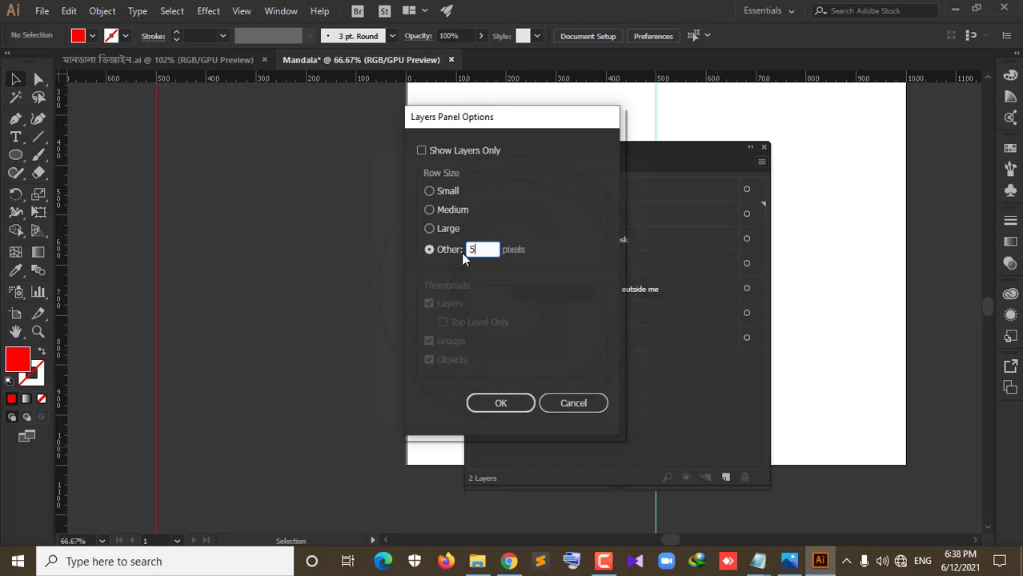
text(0)
click(505, 404)
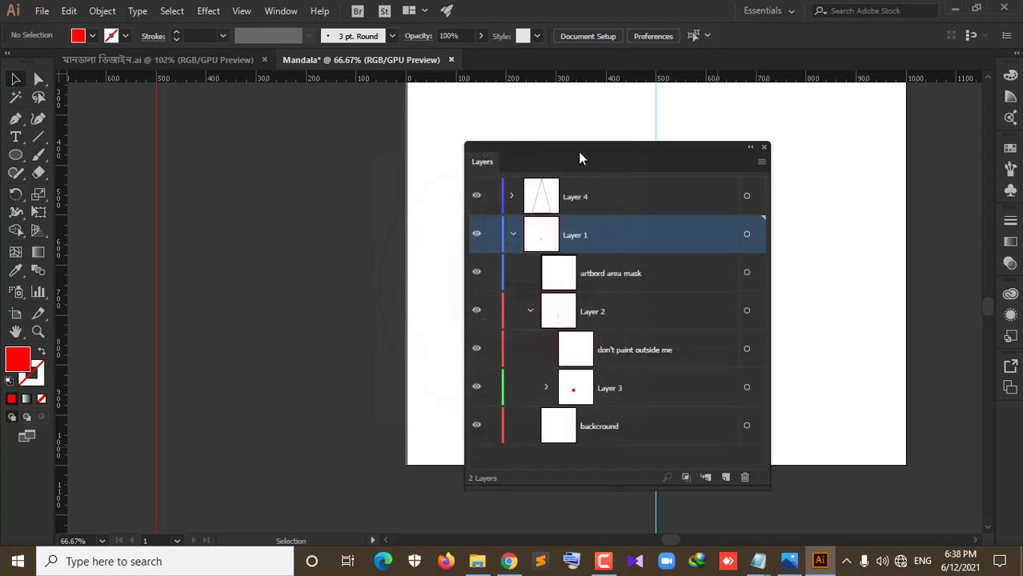
drag(578, 151, 285, 102)
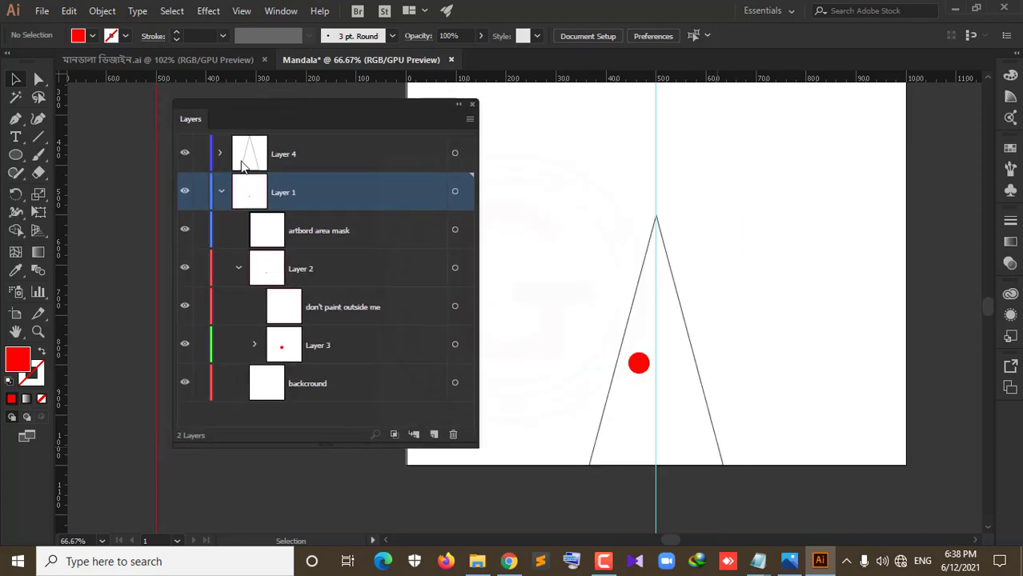
- Toggle Layer 4's visibility off and on to check which artwork it holds, leaving it shown
click(315, 155)
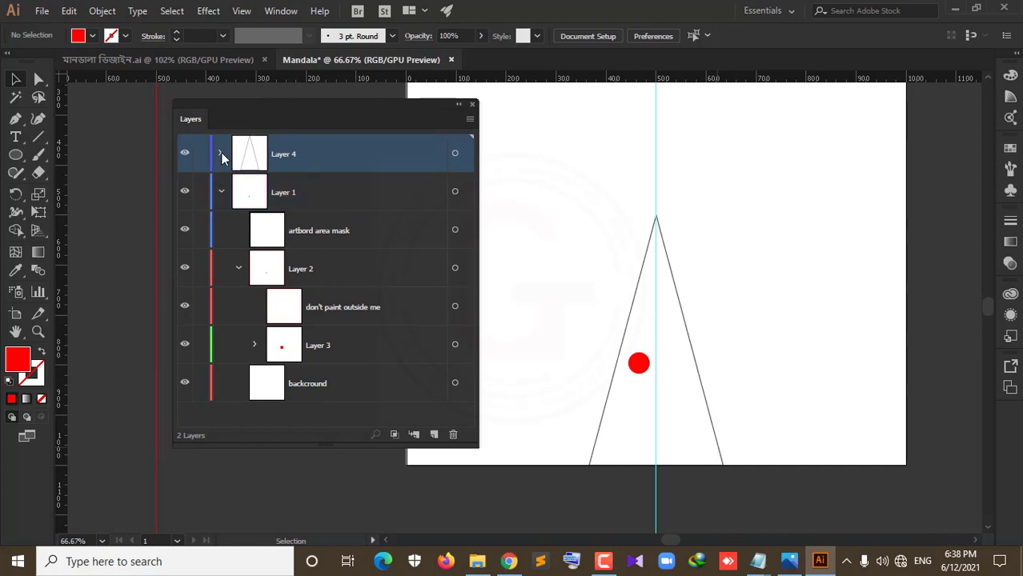
click(189, 153)
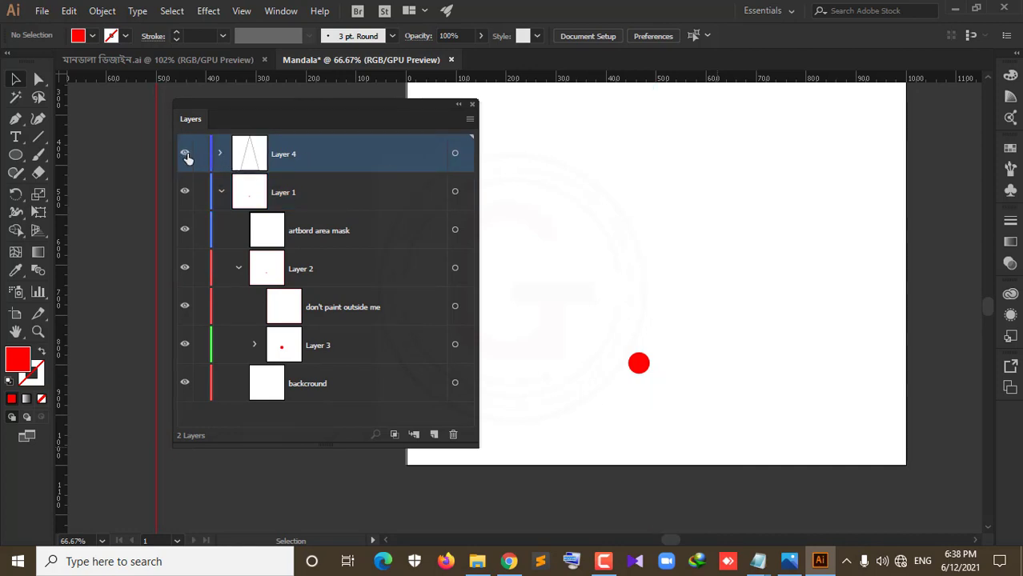
click(187, 153)
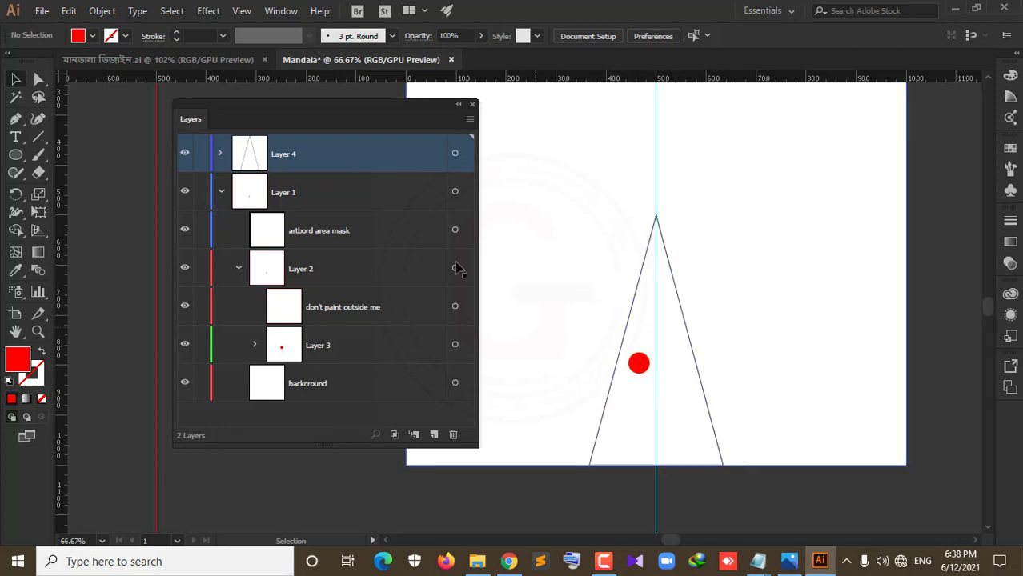
click(187, 154)
click(187, 154)
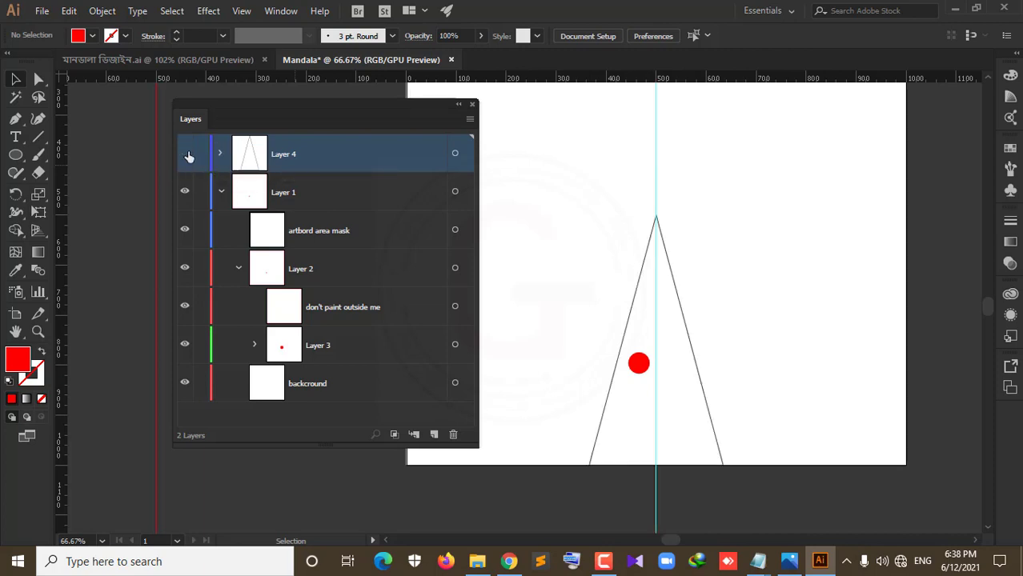
click(186, 154)
click(187, 154)
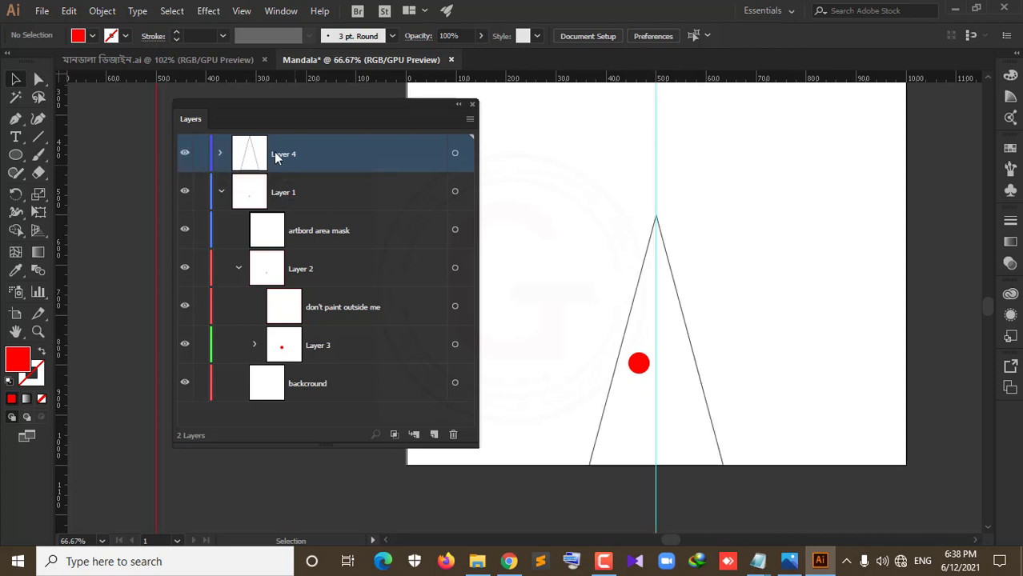
- Select the "artbord area mask" rectangle in Layer 1 and inspect its extent on the artboard
click(305, 193)
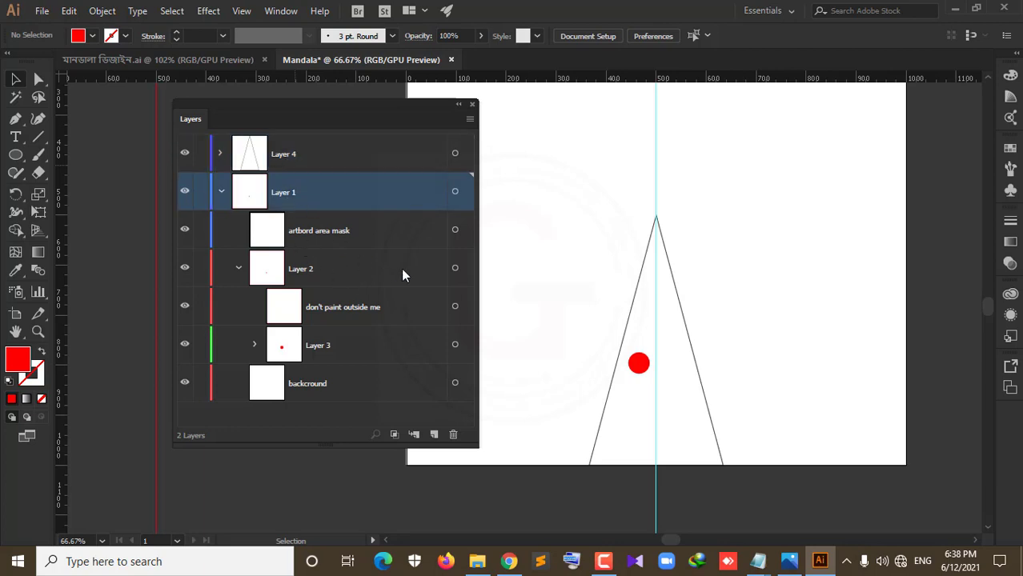
click(340, 239)
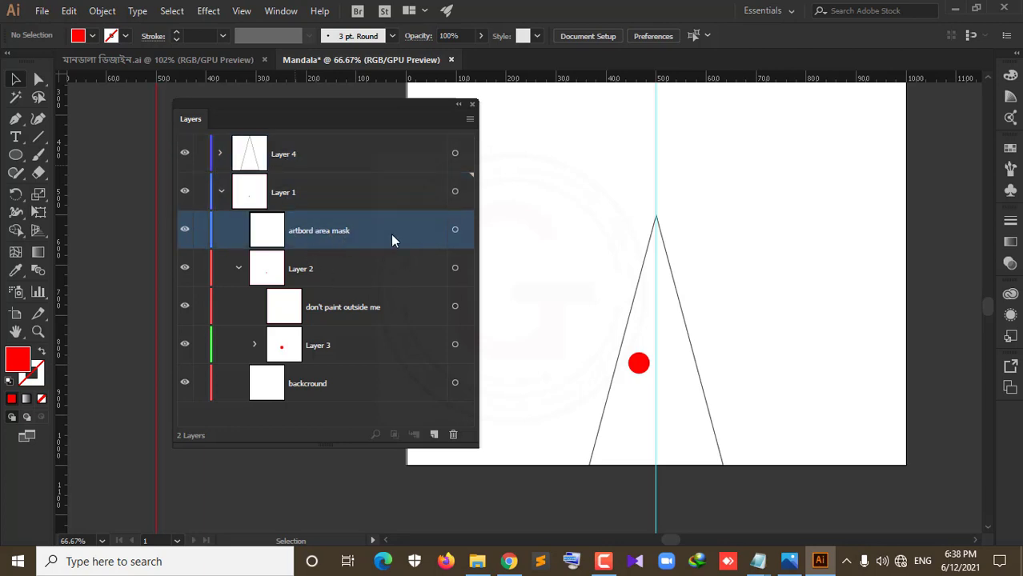
click(455, 232)
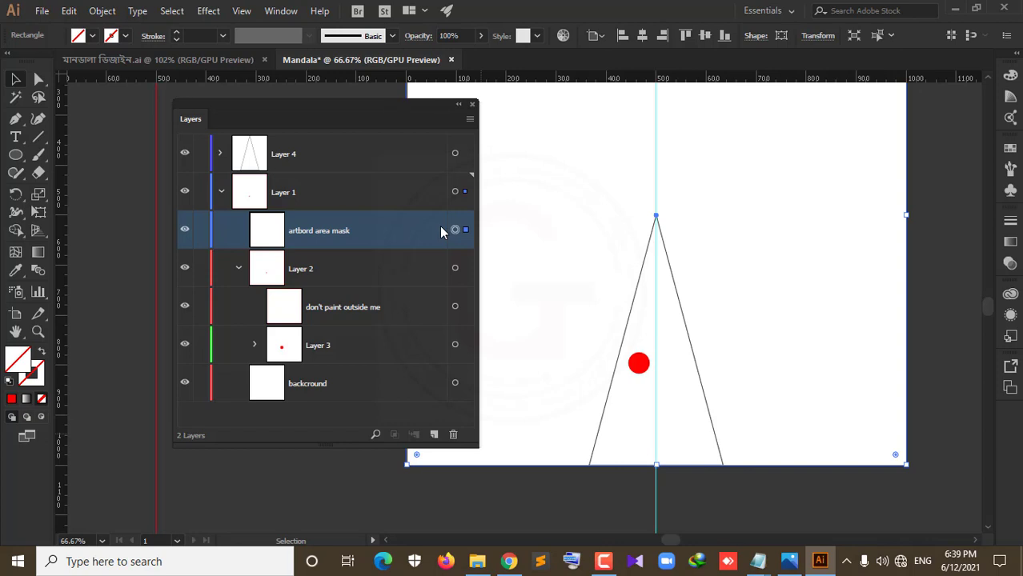
scroll(950, 256, up, 3)
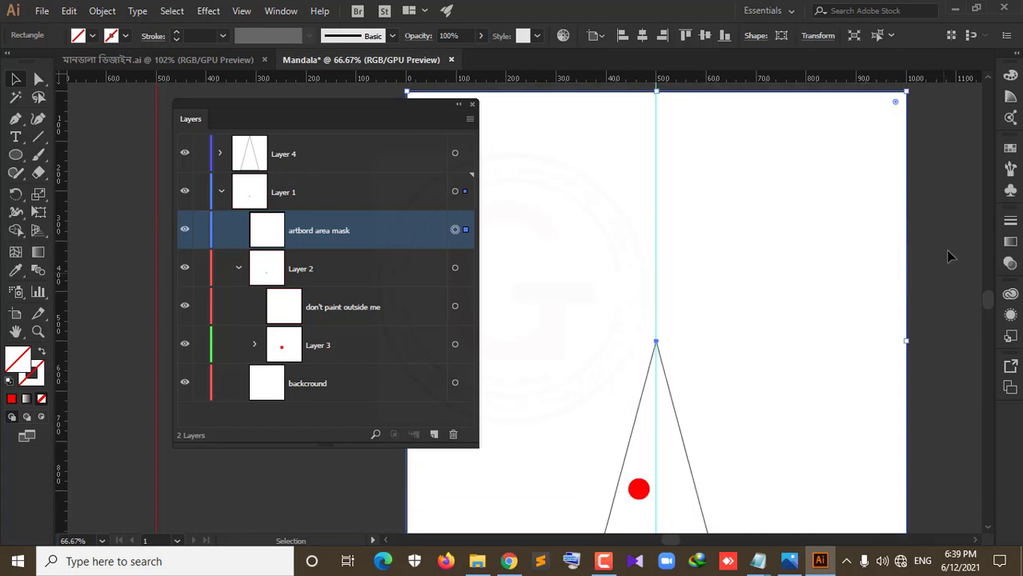
scroll(951, 256, up, 2)
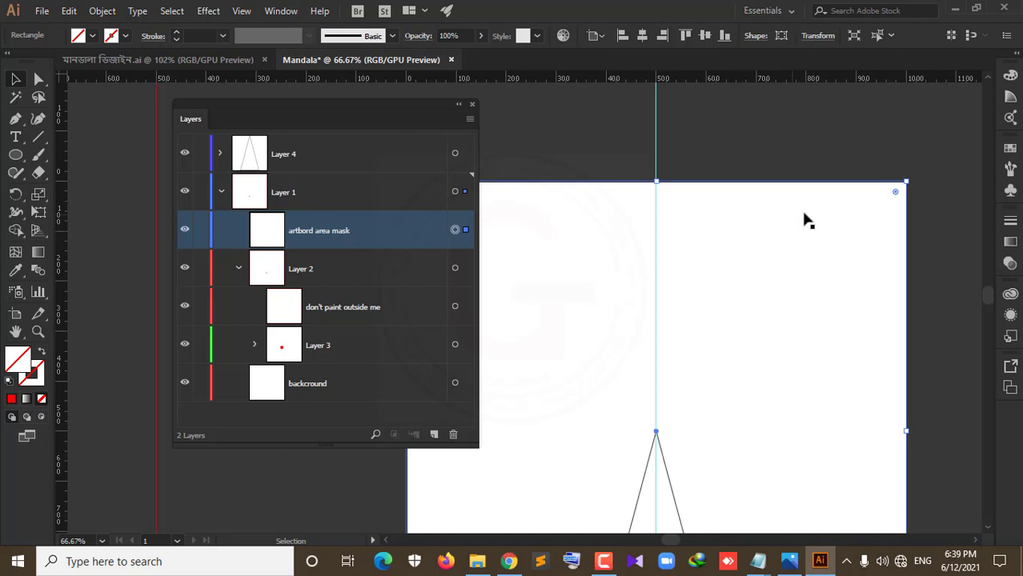
- Select the "don't paint outside me" rectangle inside Layer 2
click(287, 198)
click(320, 237)
click(287, 275)
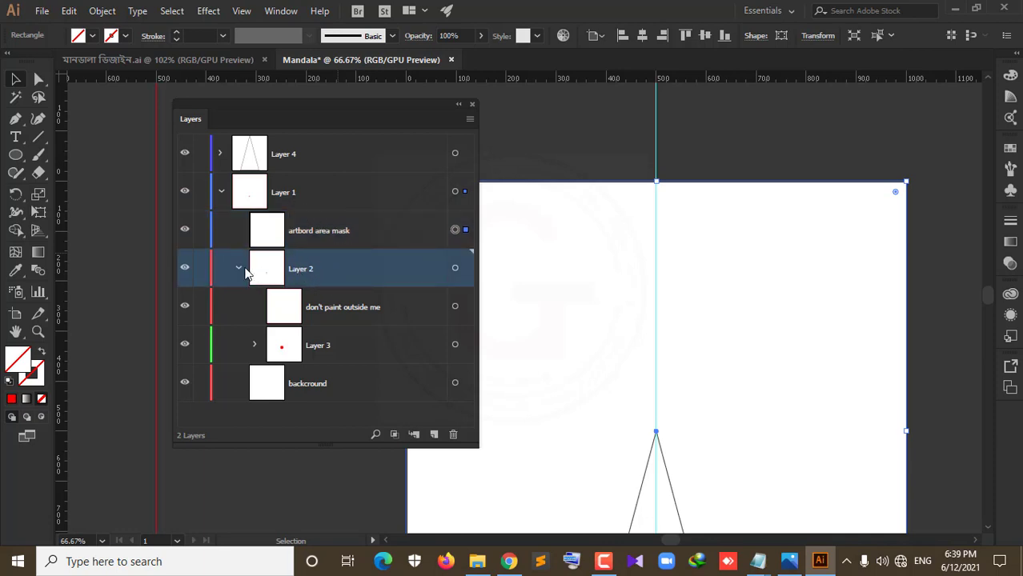
click(356, 307)
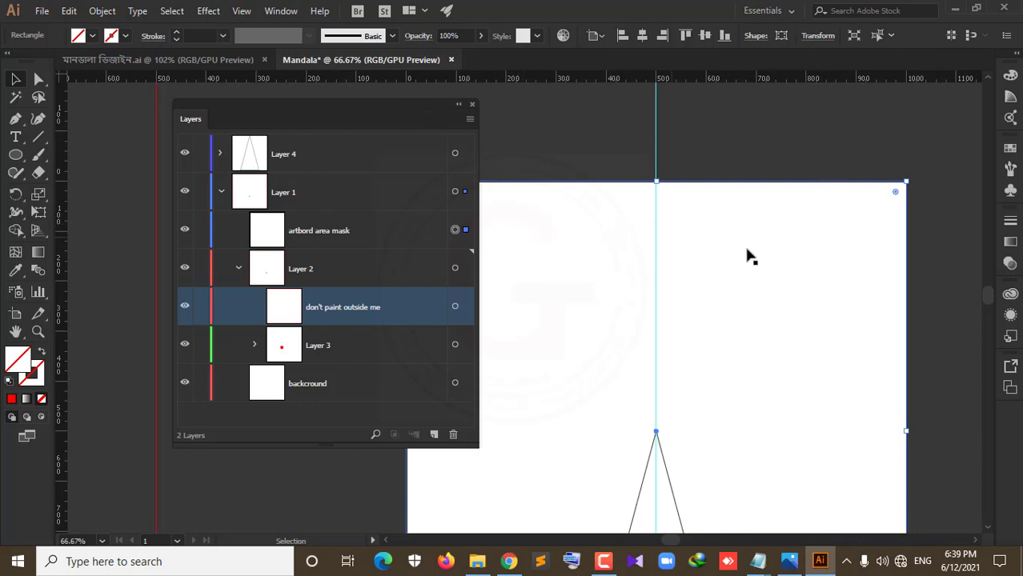
click(455, 307)
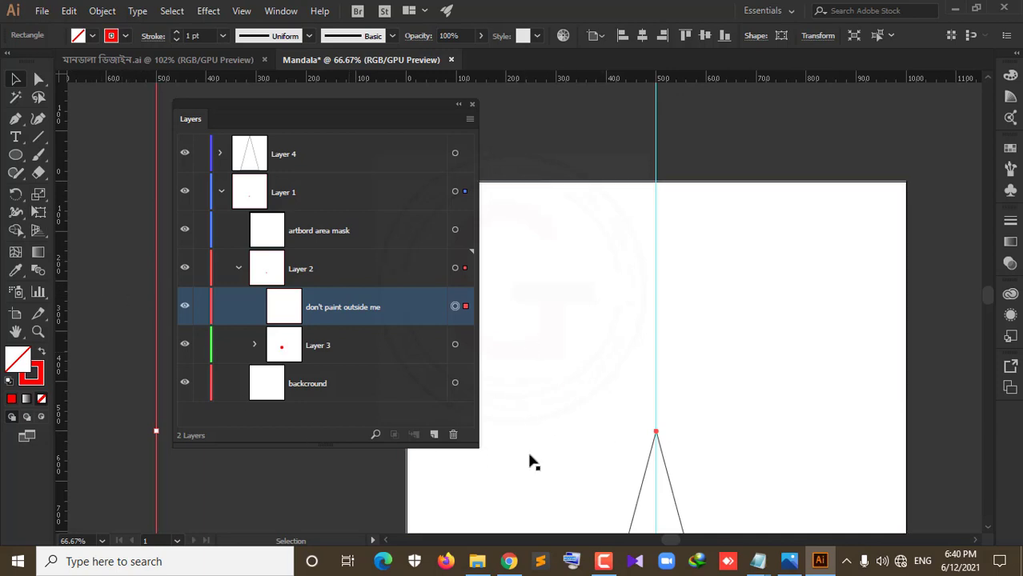
- Expand Layer 3 and examine its contents, the work area triangle and the ellipse, in relation to Layer 1
click(256, 345)
scroll(370, 342, down, 1)
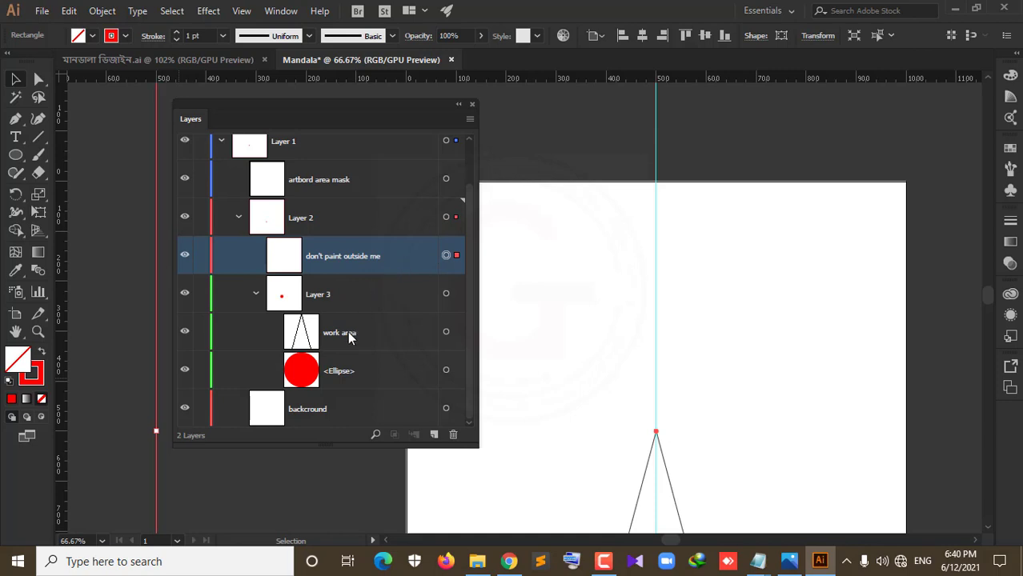
click(377, 309)
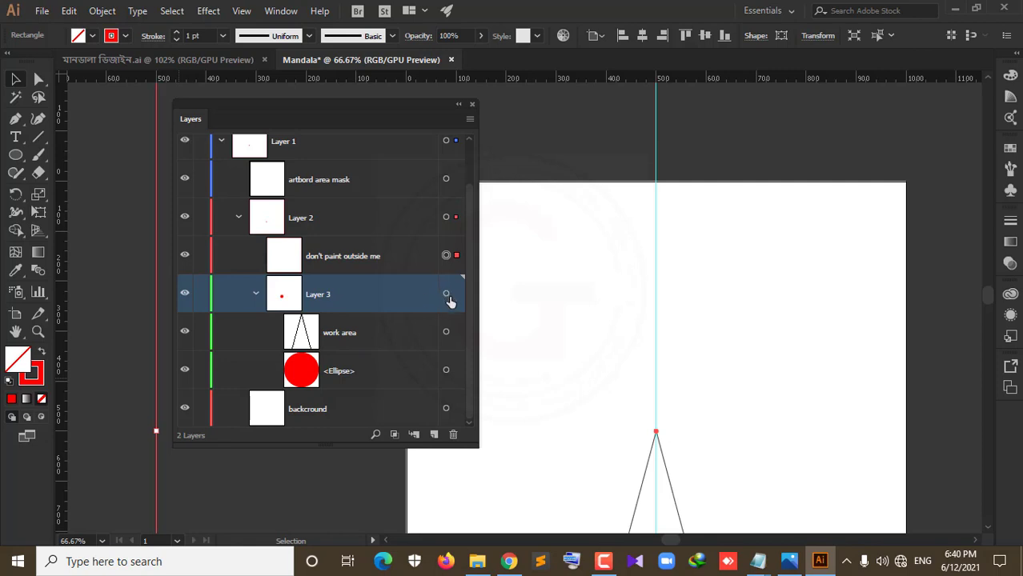
click(340, 336)
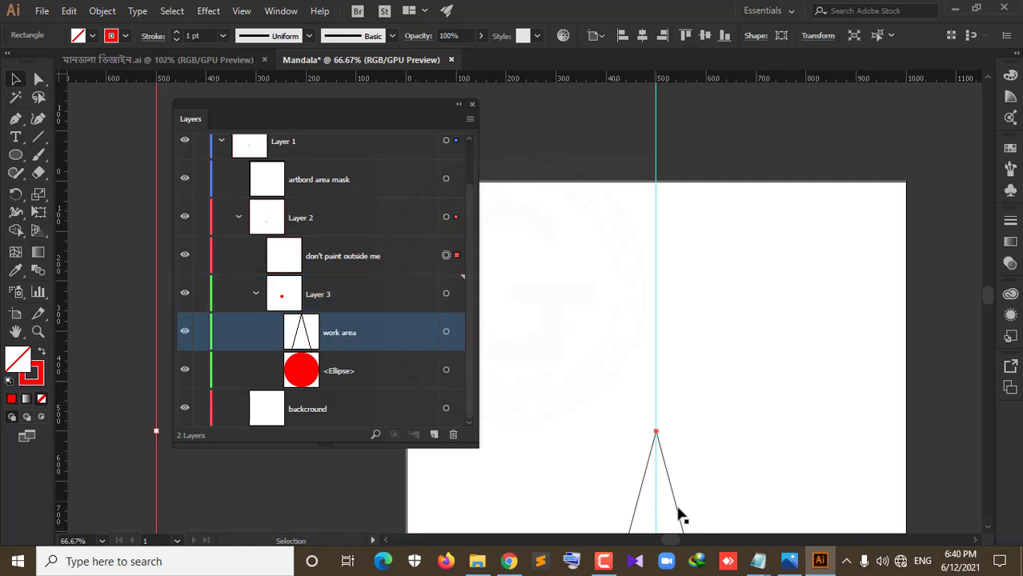
scroll(815, 390, down, 3)
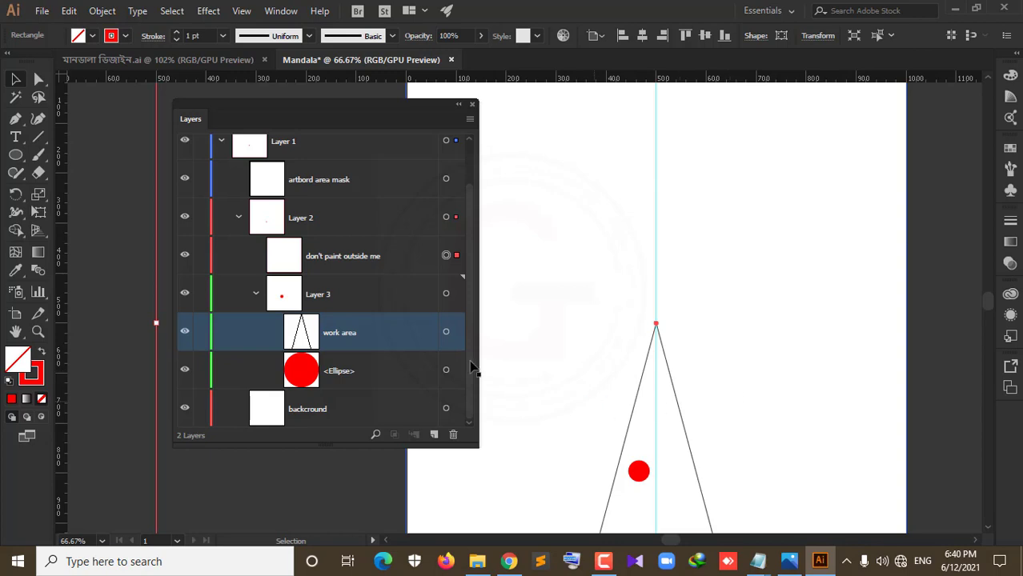
click(314, 299)
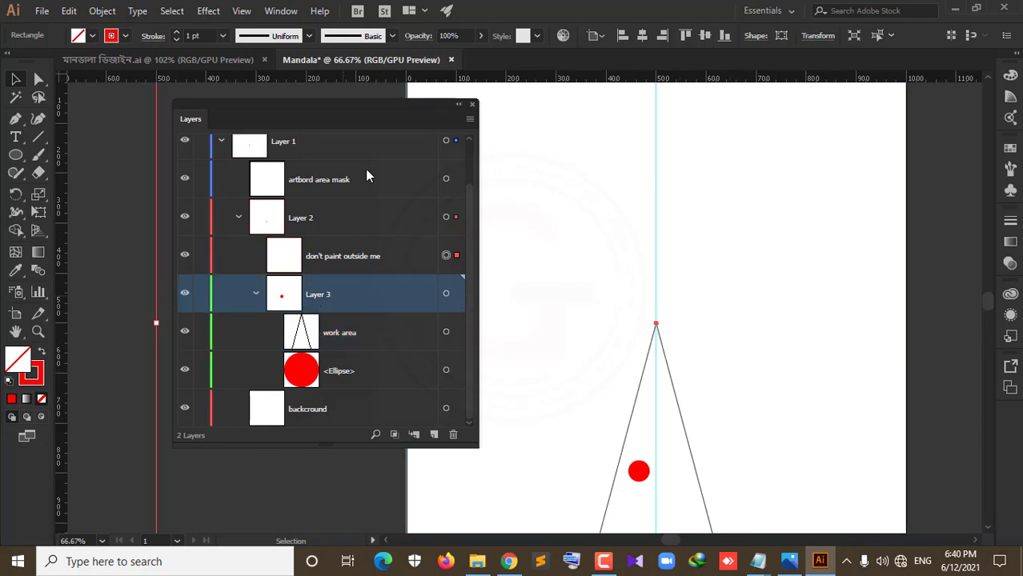
click(312, 144)
click(333, 294)
click(313, 149)
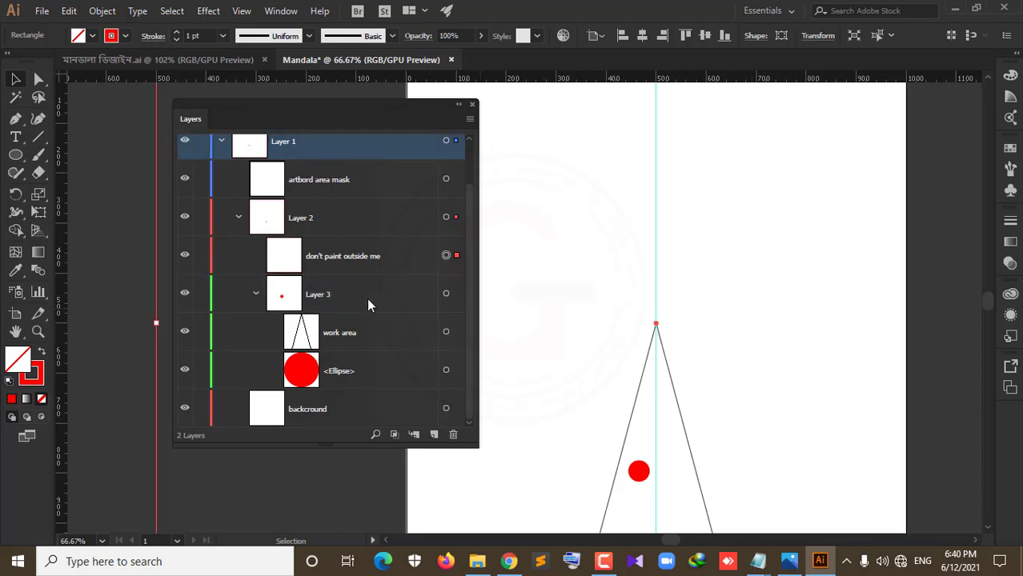
click(346, 305)
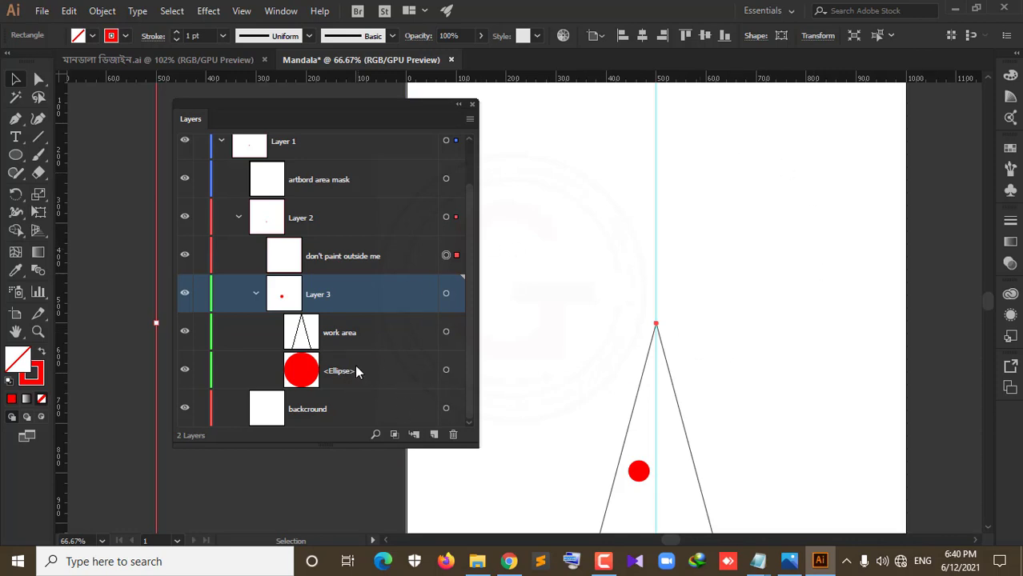
- Collapse Layer 3, Layer 2 and Layer 1, then select Layer 1 and expand it again
click(257, 293)
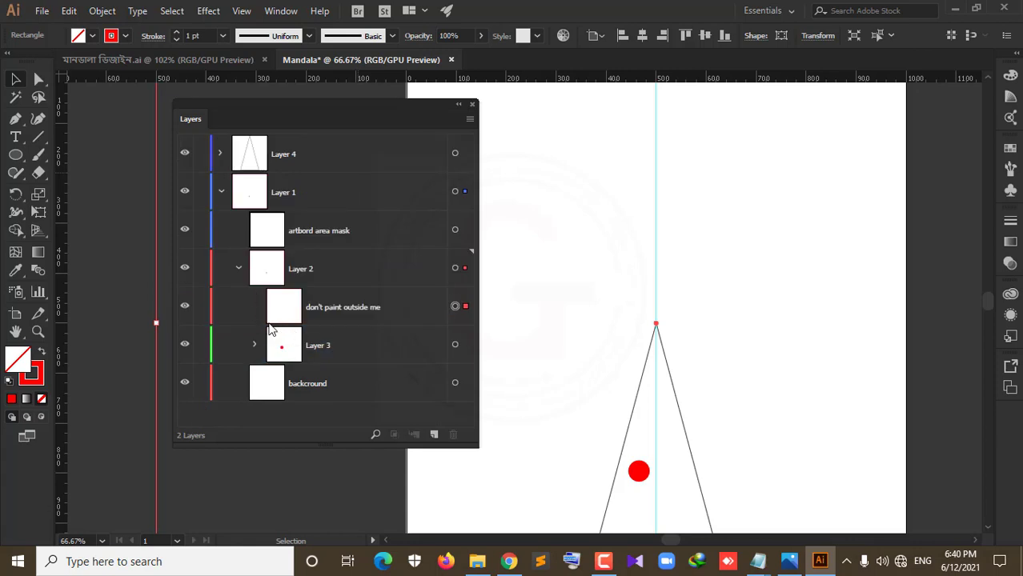
click(237, 269)
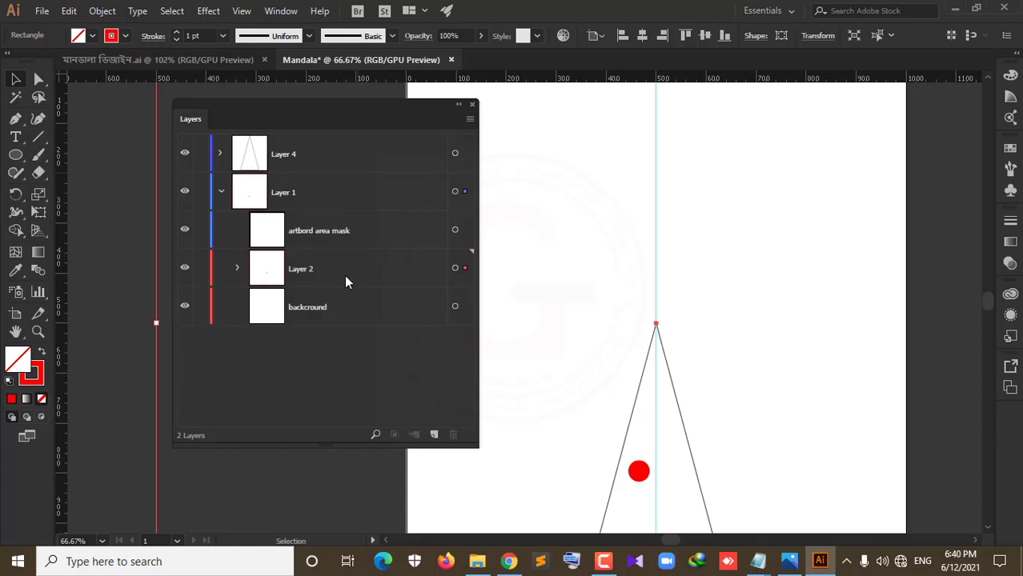
click(221, 192)
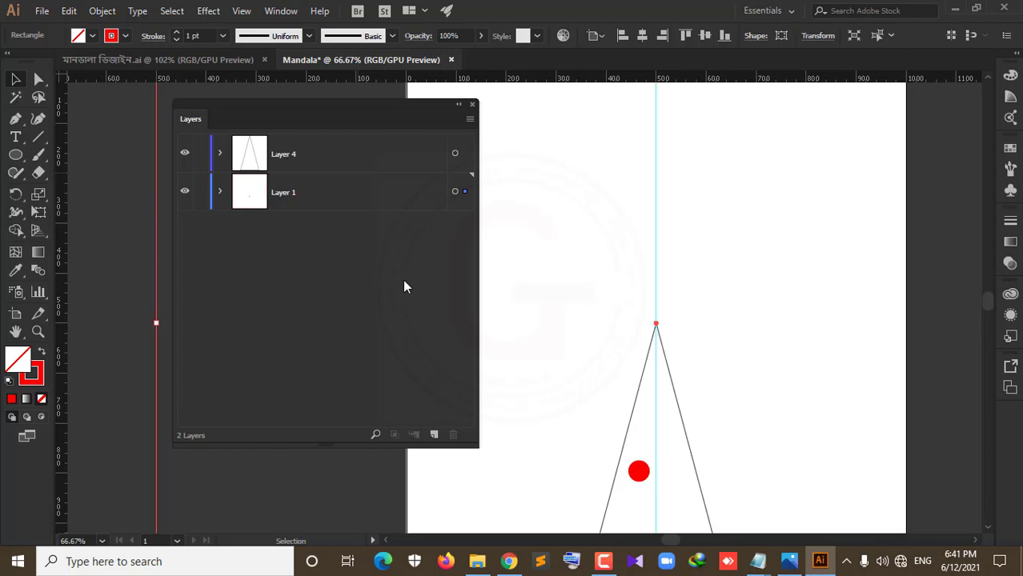
click(341, 194)
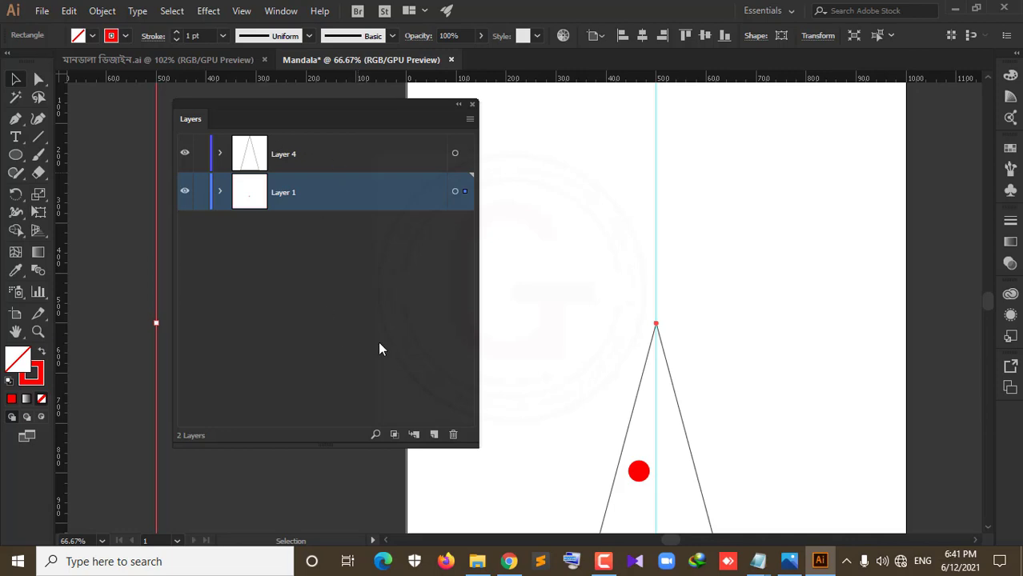
click(220, 192)
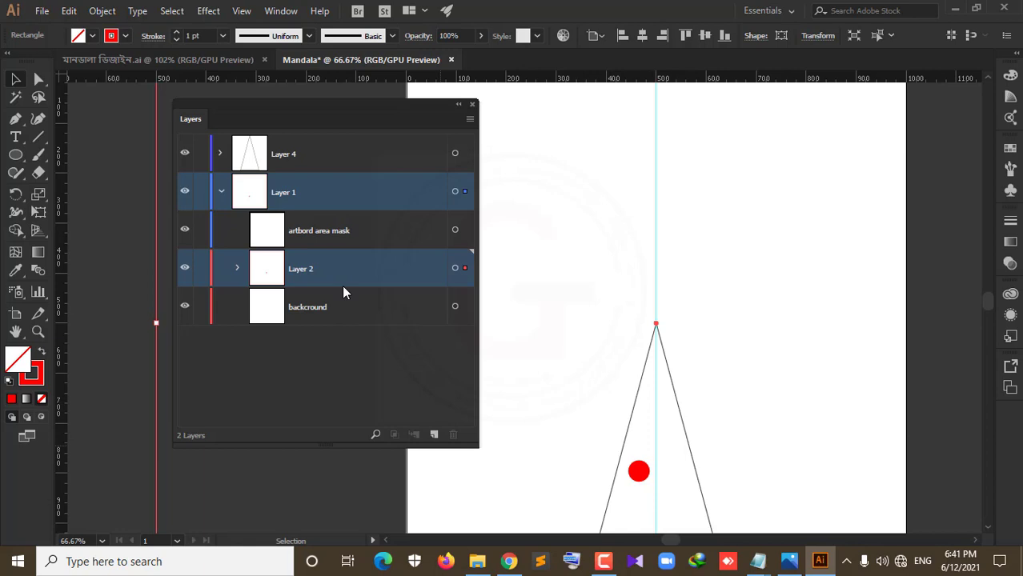
click(605, 563)
click(605, 562)
- Draw a large red-outlined circle with the Ellipse tool below the "don't paint outside me" rectangle, and expand Layer 2 to show its entry
scroll(916, 346, down, 5)
scroll(916, 350, down, 2)
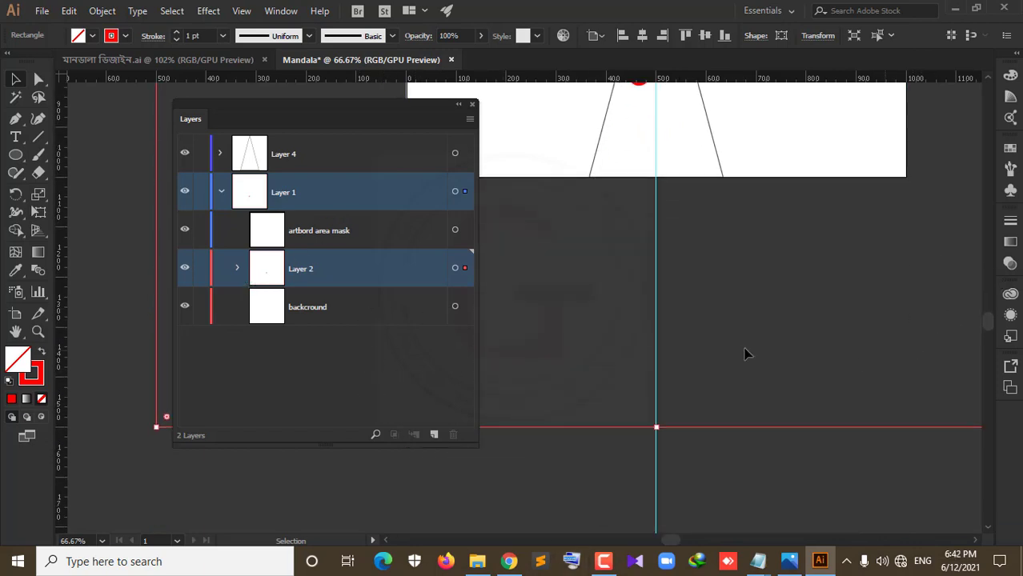
click(24, 155)
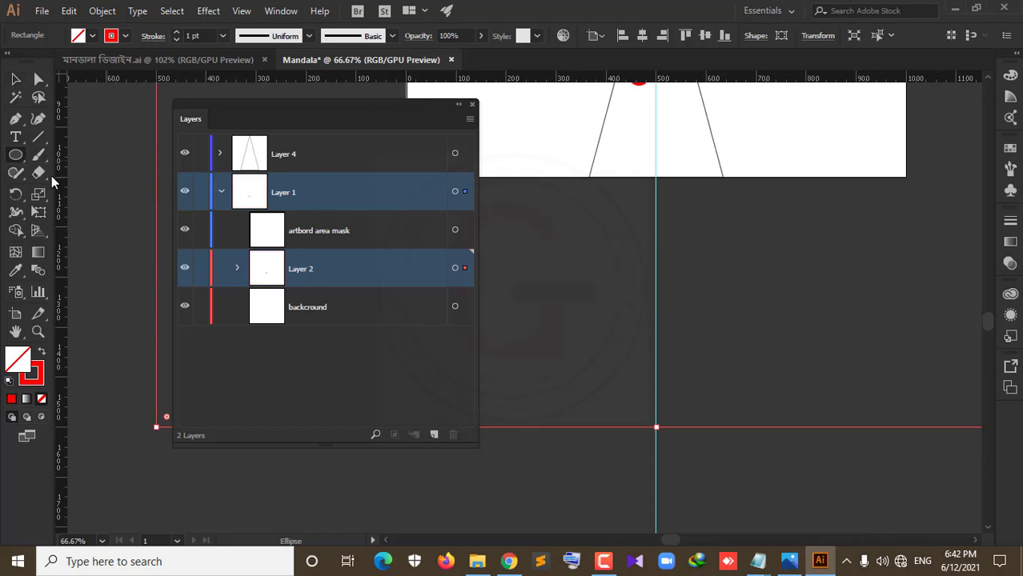
key(super+space)
scroll(520, 473, down, 4)
drag(566, 369, 695, 481)
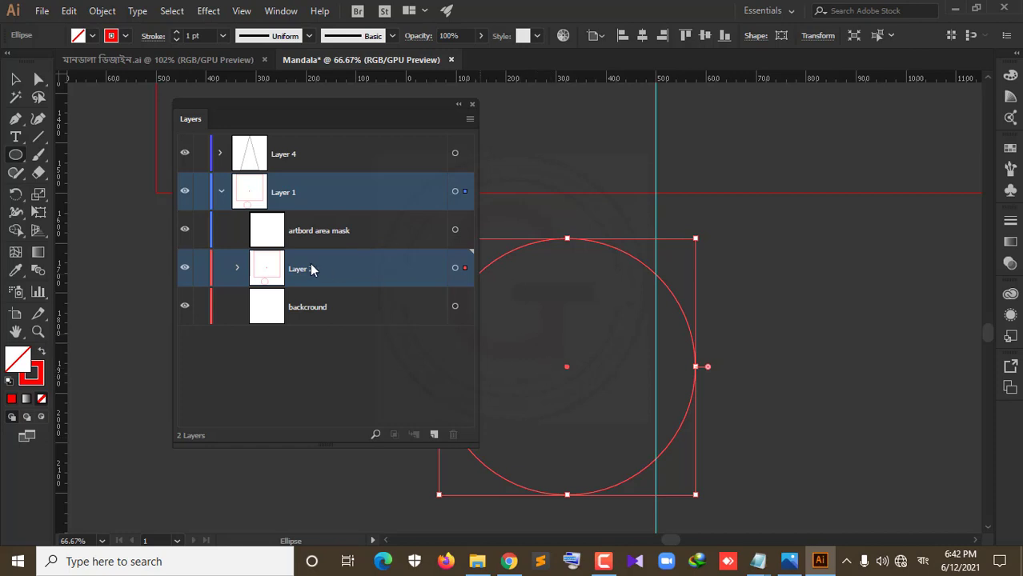
click(237, 269)
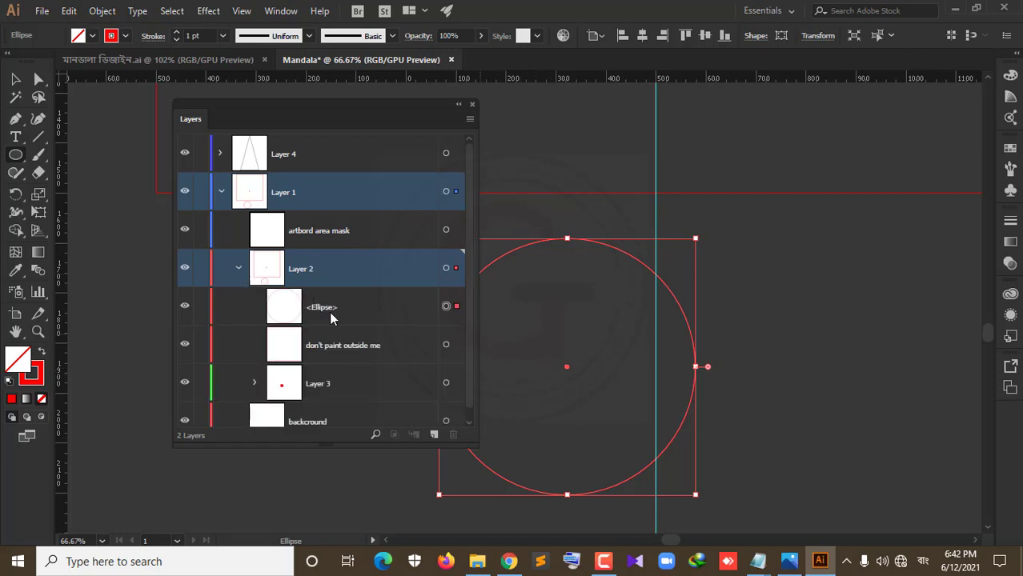
scroll(294, 375, down, 1)
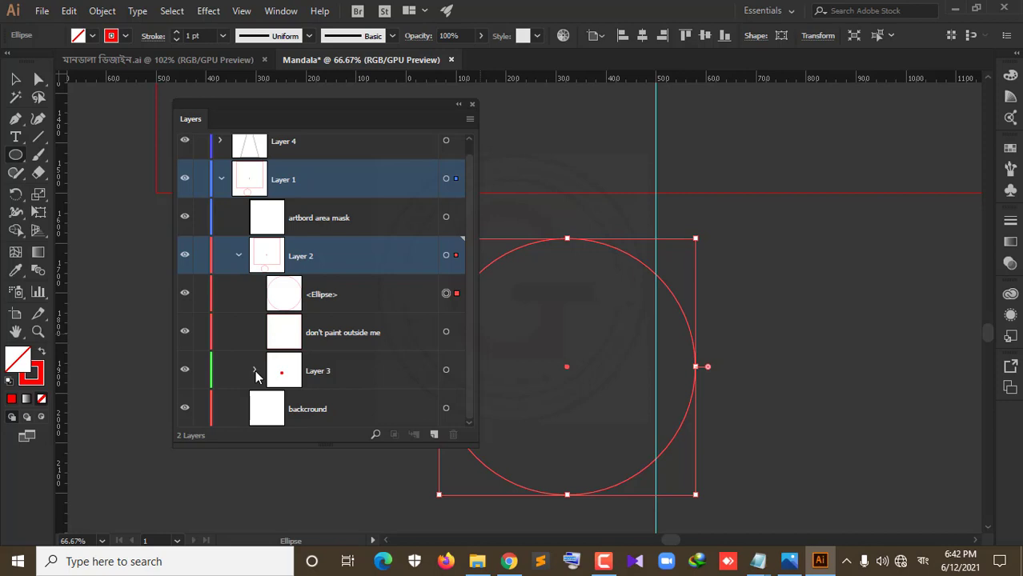
- Expand Layer 3, draw a red-outlined triangle inside the large circle with the Polygon tool, and move it down to the circle's lower edge
click(255, 370)
scroll(361, 367, down, 3)
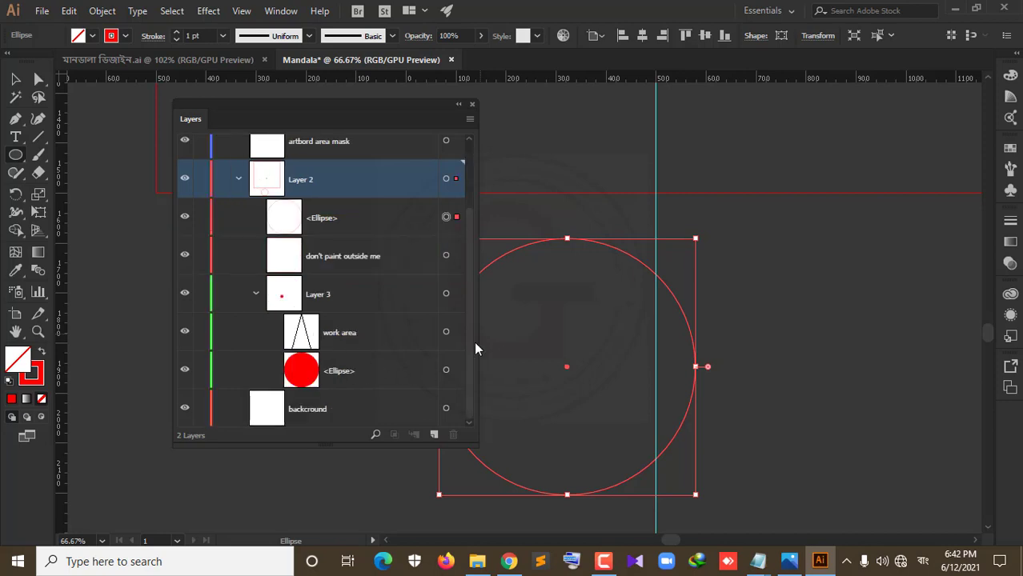
drag(22, 159, 85, 207)
drag(548, 357, 626, 375)
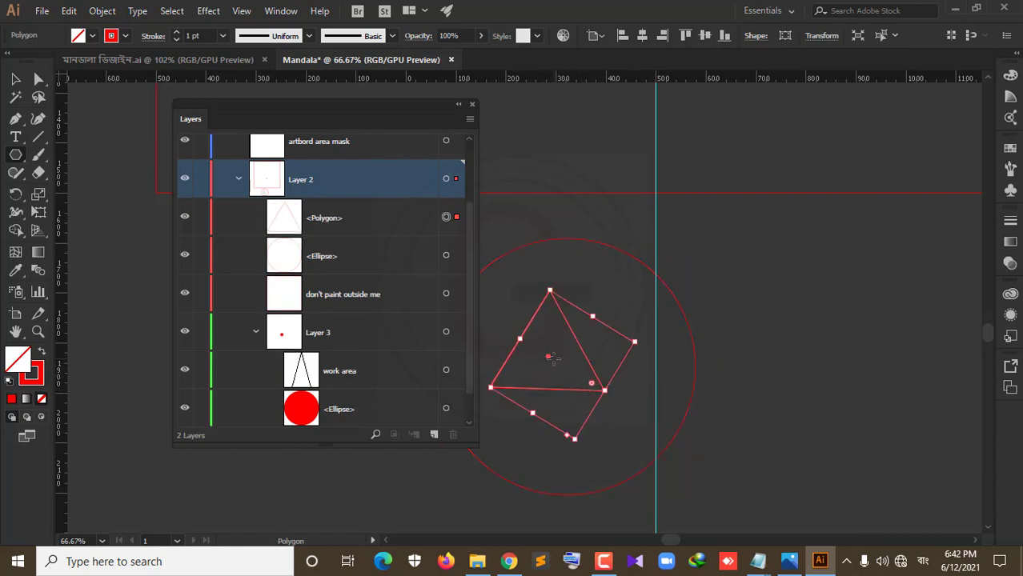
key(v)
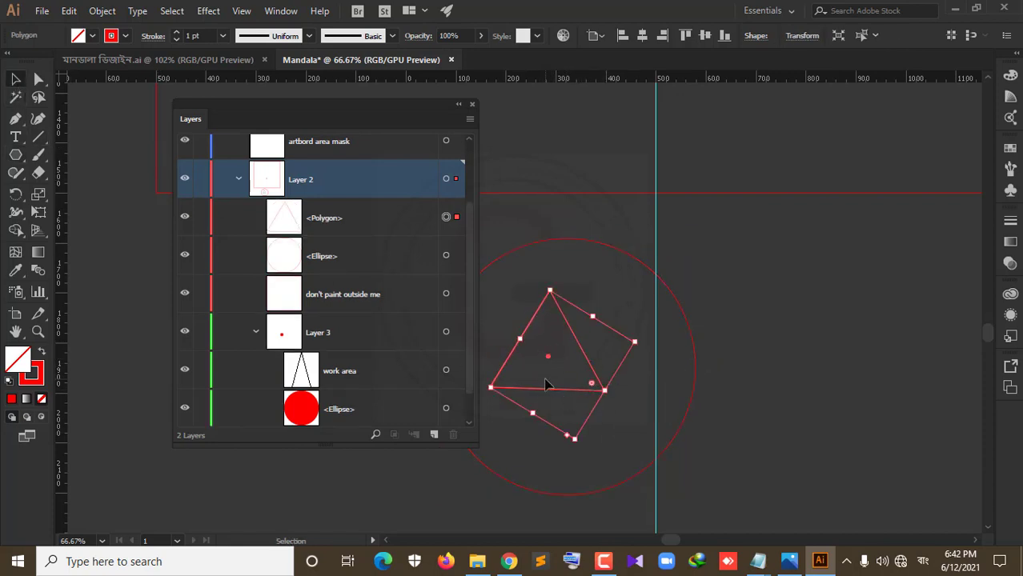
drag(545, 385, 561, 482)
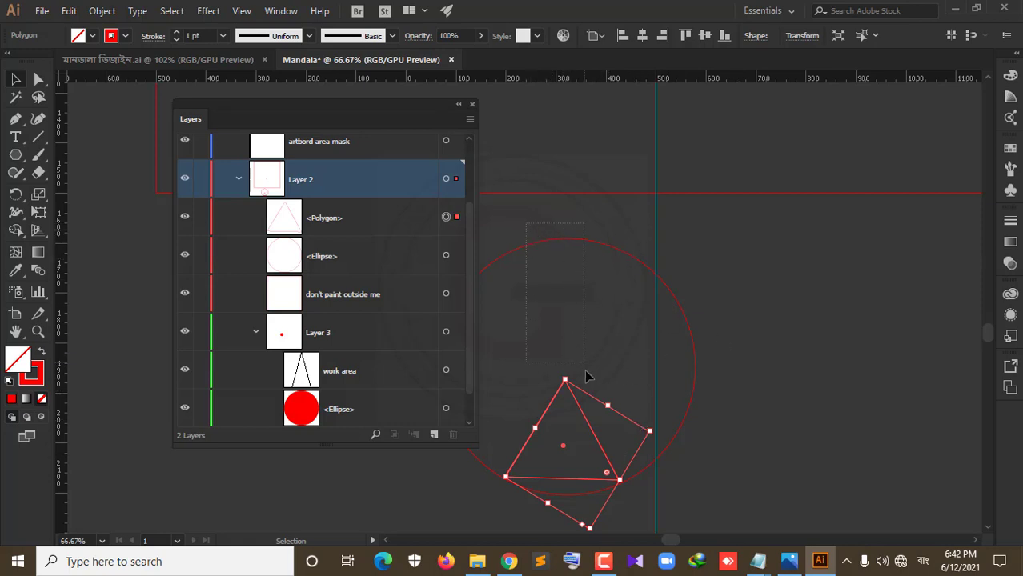
- Select the drawn triangle together with the large circle and delete both shapes
drag(574, 519, 581, 517)
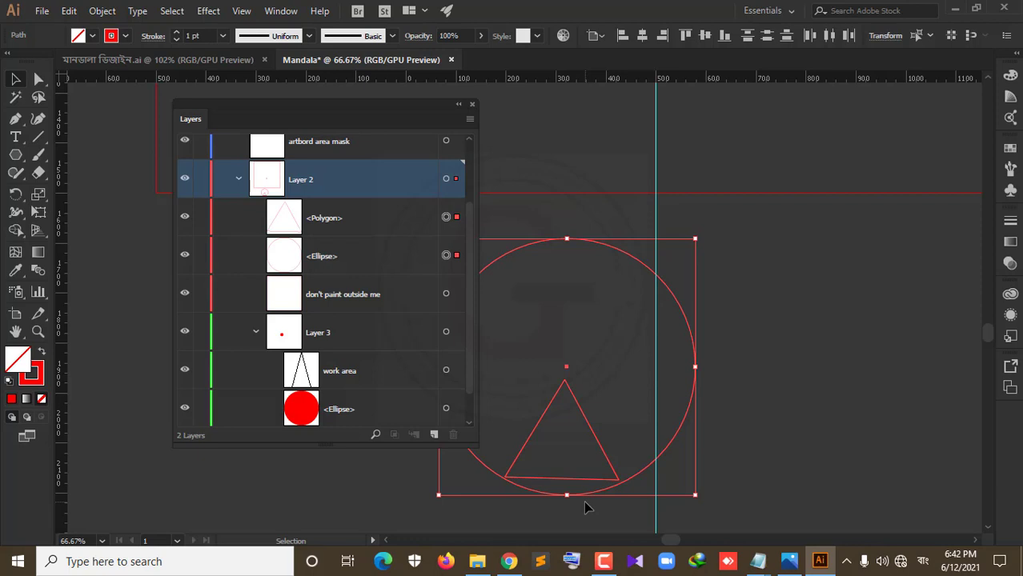
key(Delete)
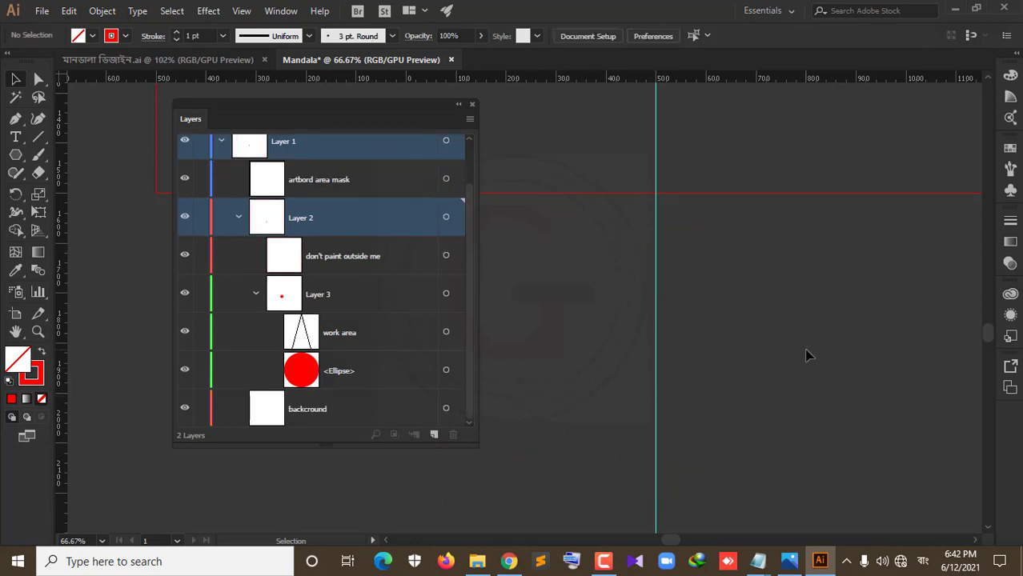
- Examine the whole artboard with the work area triangle and the red dot, positioned beside the layer list
scroll(723, 347, down, 3)
scroll(715, 359, down, 3)
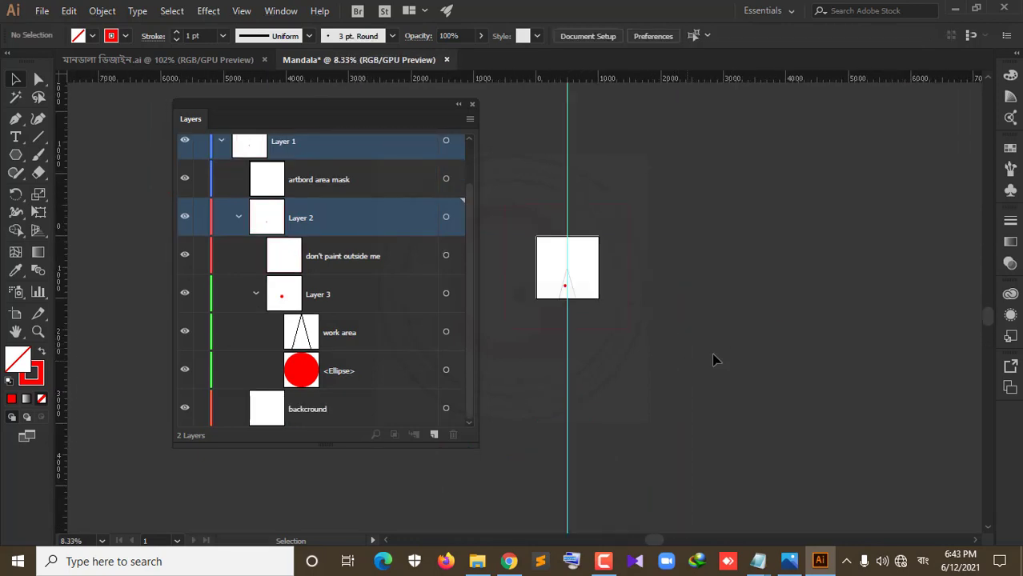
scroll(614, 258, up, 4)
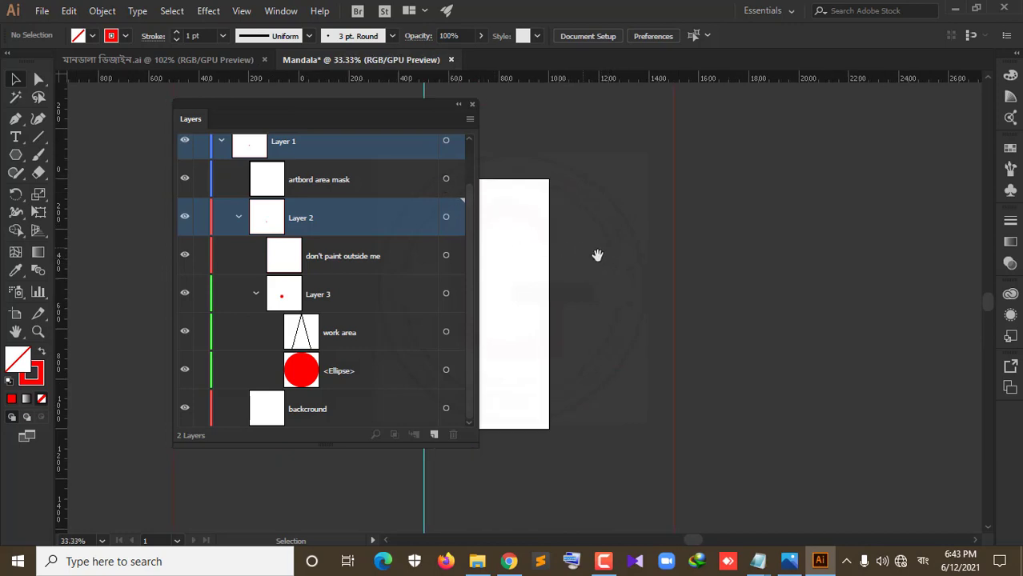
scroll(792, 265, left, 5)
scroll(704, 318, up, 1)
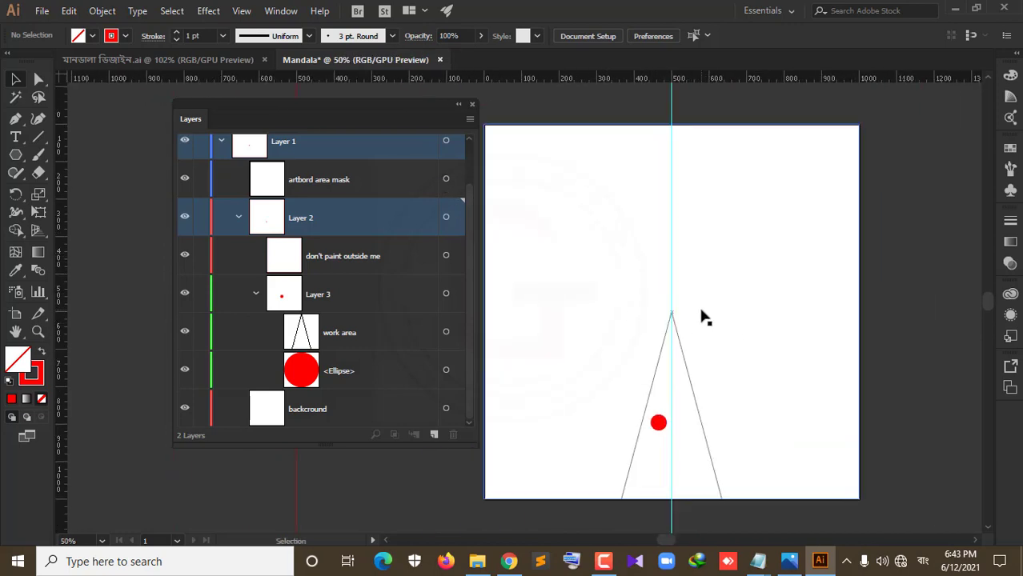
scroll(712, 317, down, 1)
scroll(724, 316, up, 1)
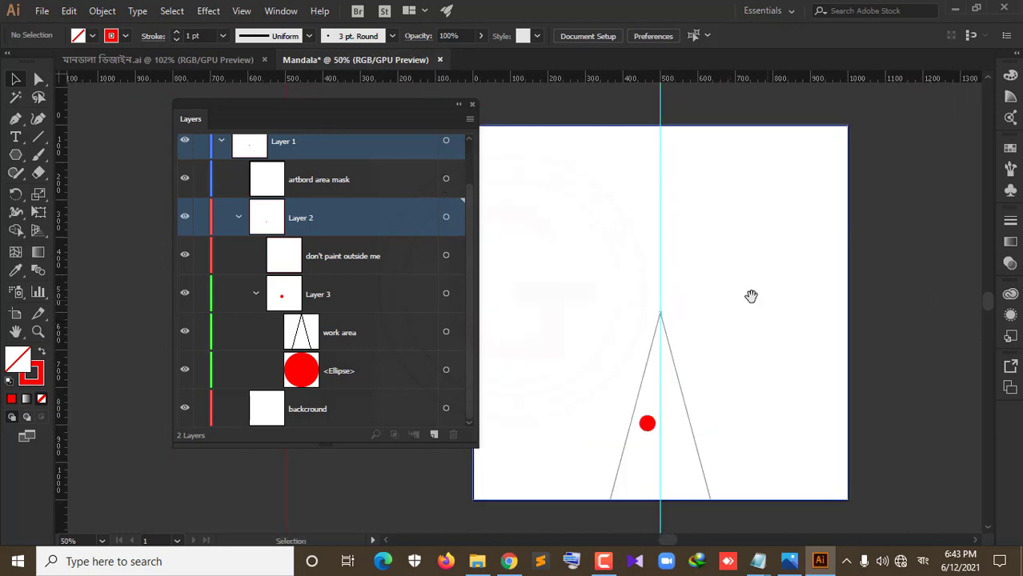
drag(750, 295, 831, 301)
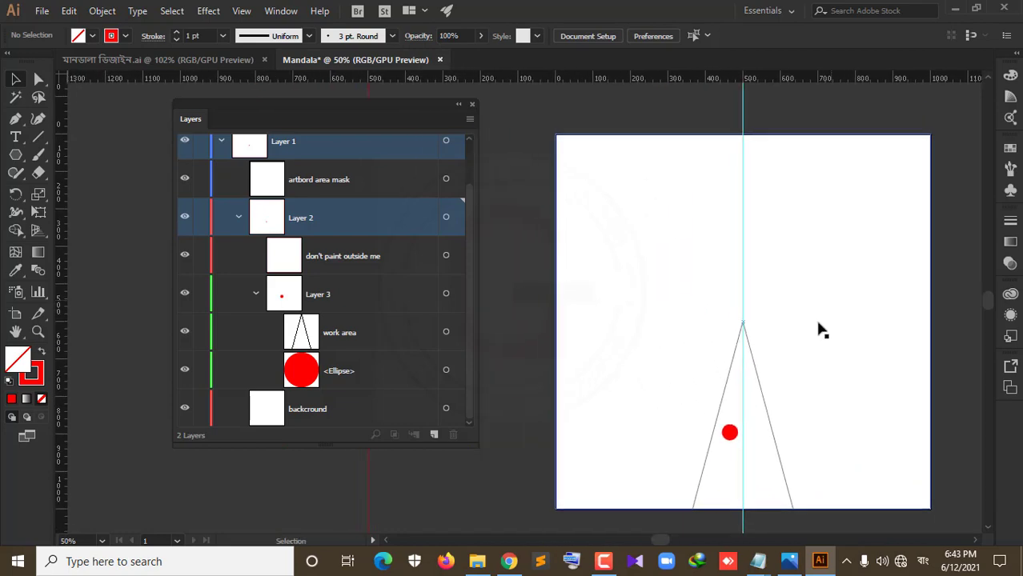
- Switch to Chrome, show the GRAPHIC TEACH YouTube channel, and look through its created playlists and uploads
click(508, 561)
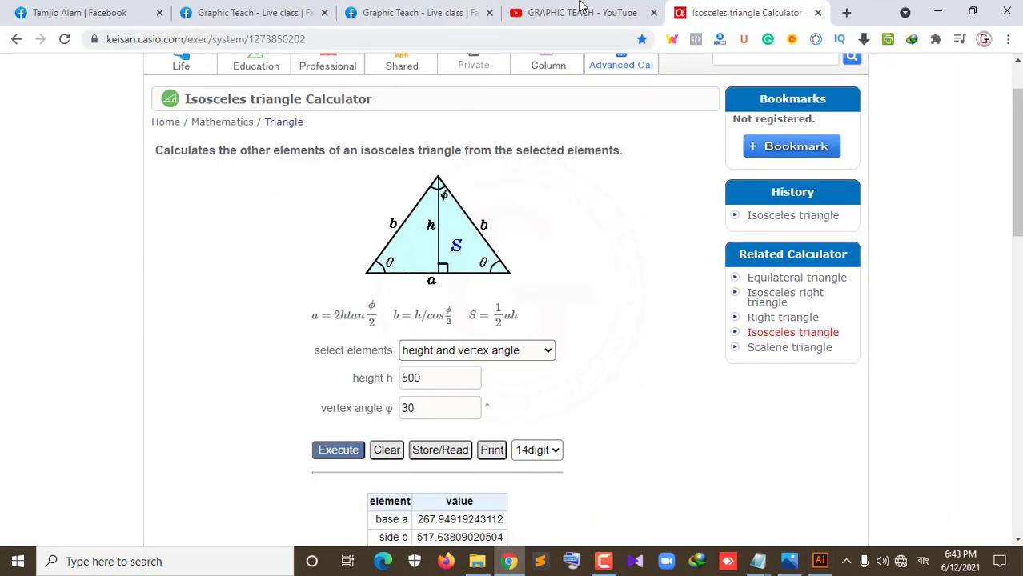
click(628, 11)
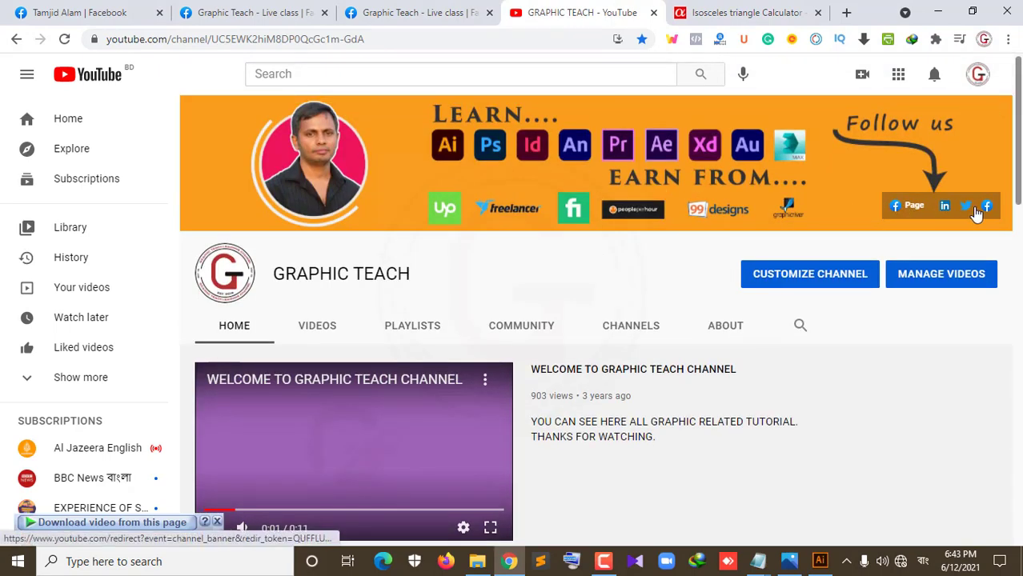
scroll(699, 279, down, 2)
scroll(699, 278, down, 7)
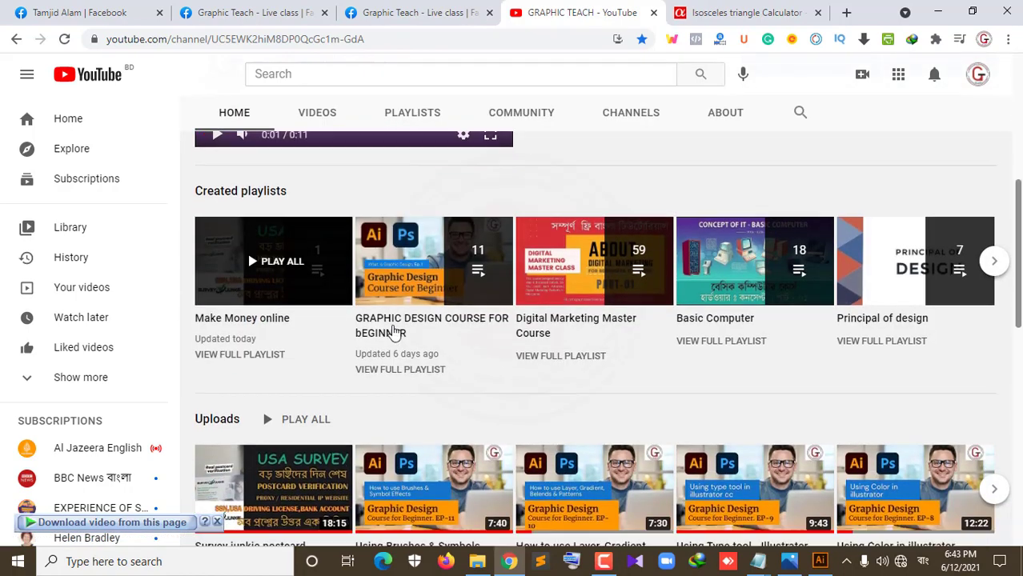
scroll(452, 301, up, 5)
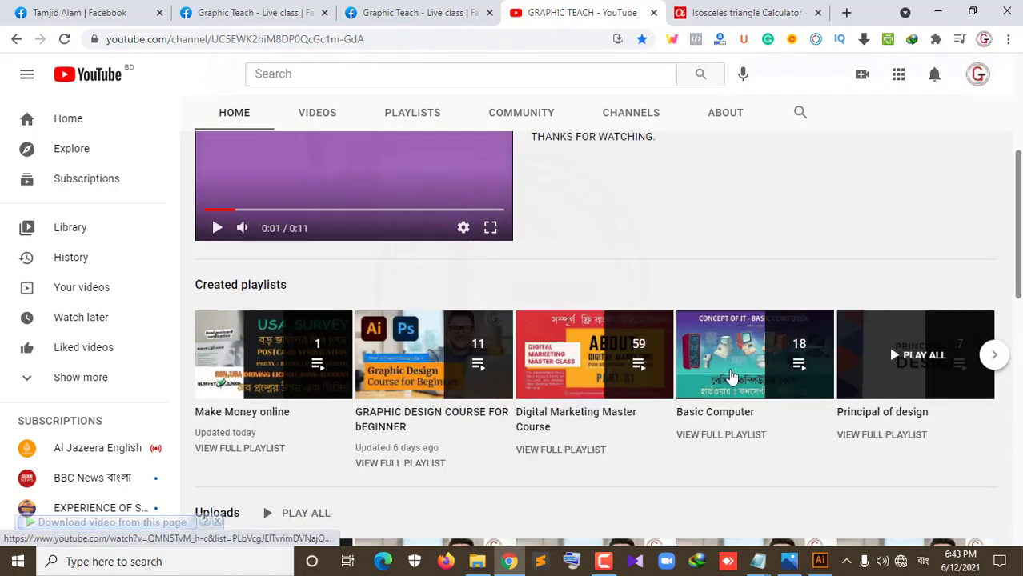
- Show the Graphic Teach - Live class Facebook page and look through its posts and About details
click(385, 10)
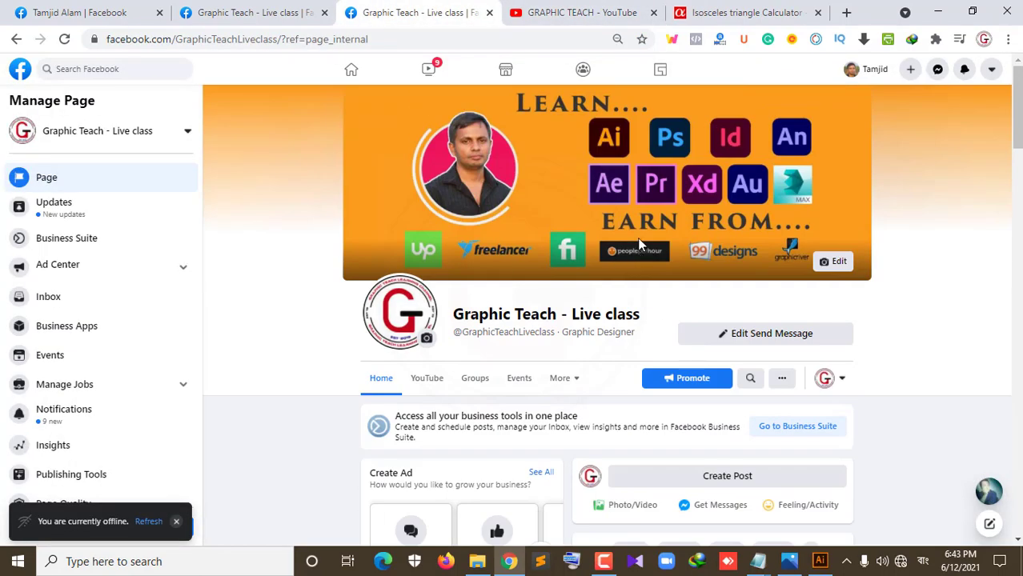
scroll(633, 361, down, 12)
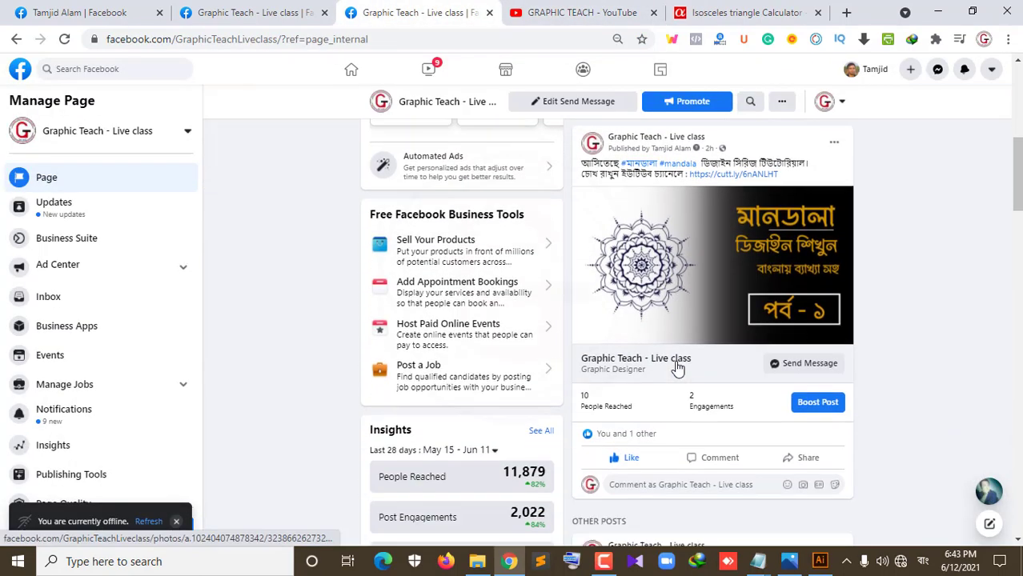
scroll(683, 365, down, 10)
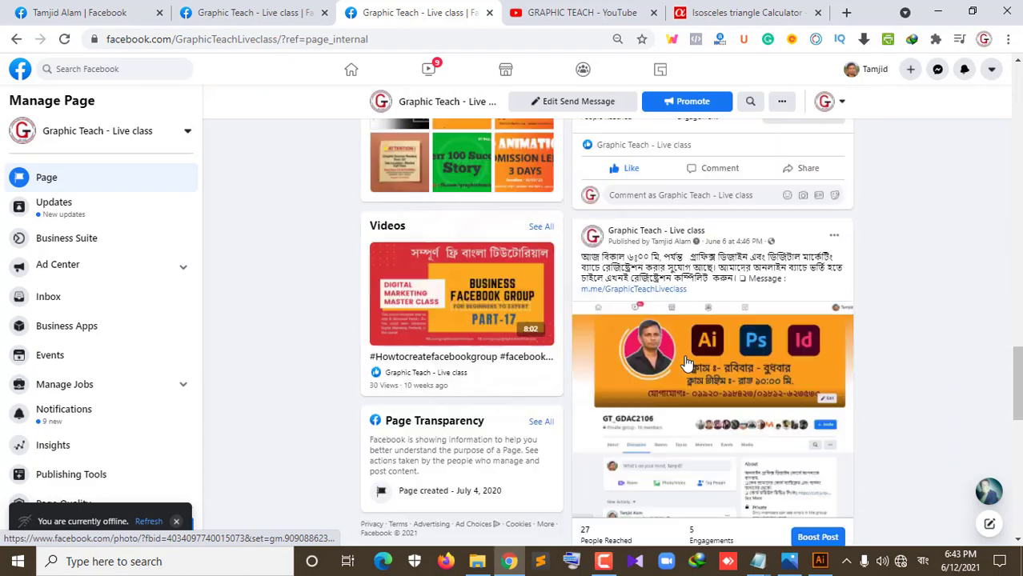
scroll(687, 360, down, 3)
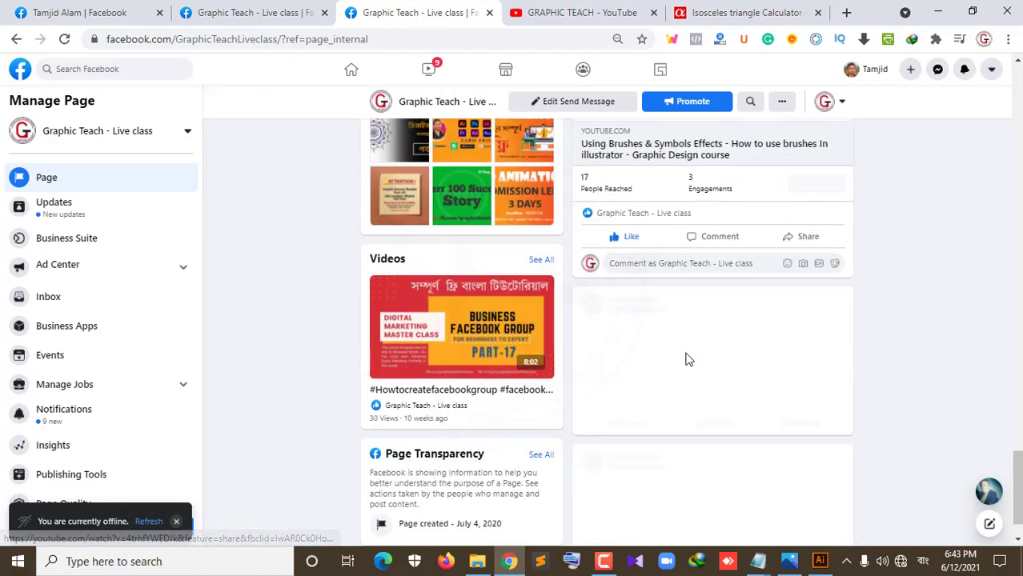
scroll(689, 356, up, 6)
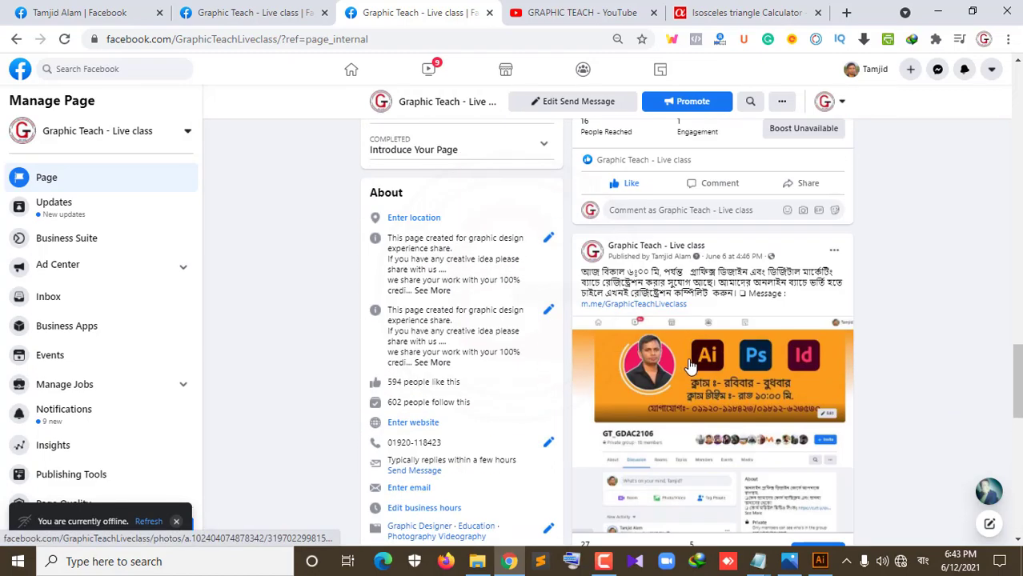
scroll(696, 368, down, 1)
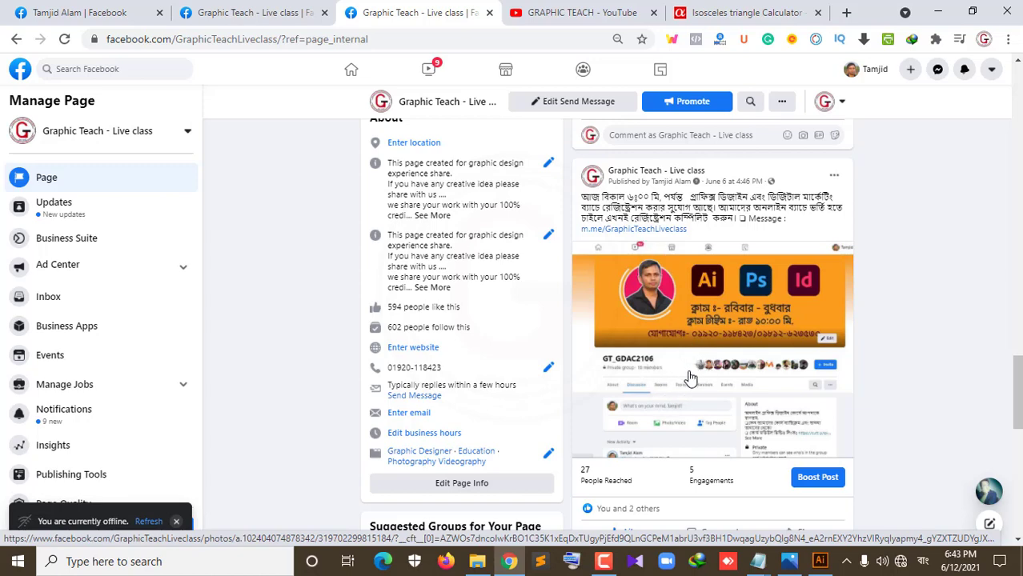
- Show the Graphic Teach - Live class public Facebook group and browse the members' posts and shared files
click(256, 11)
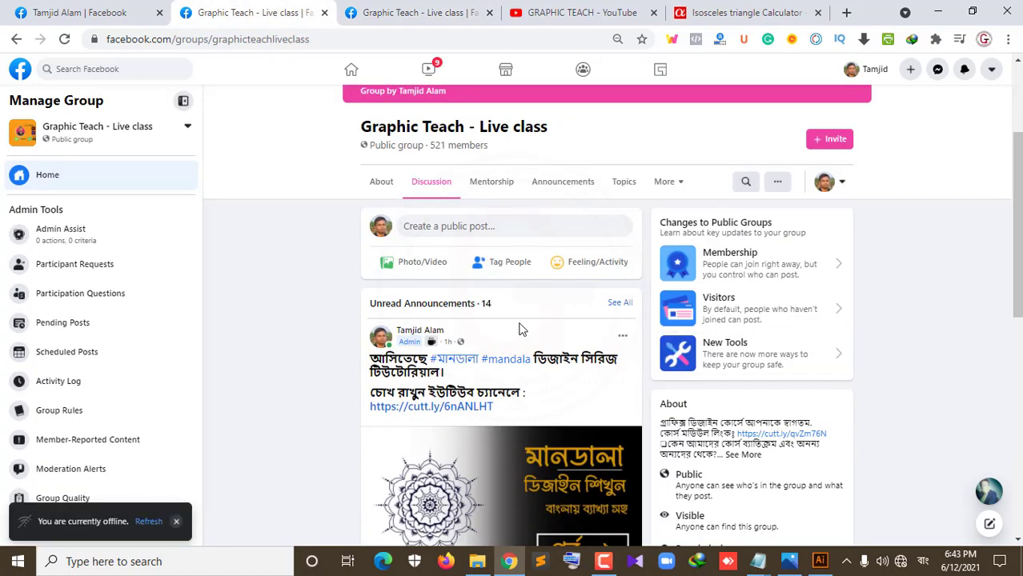
scroll(520, 328, up, 2)
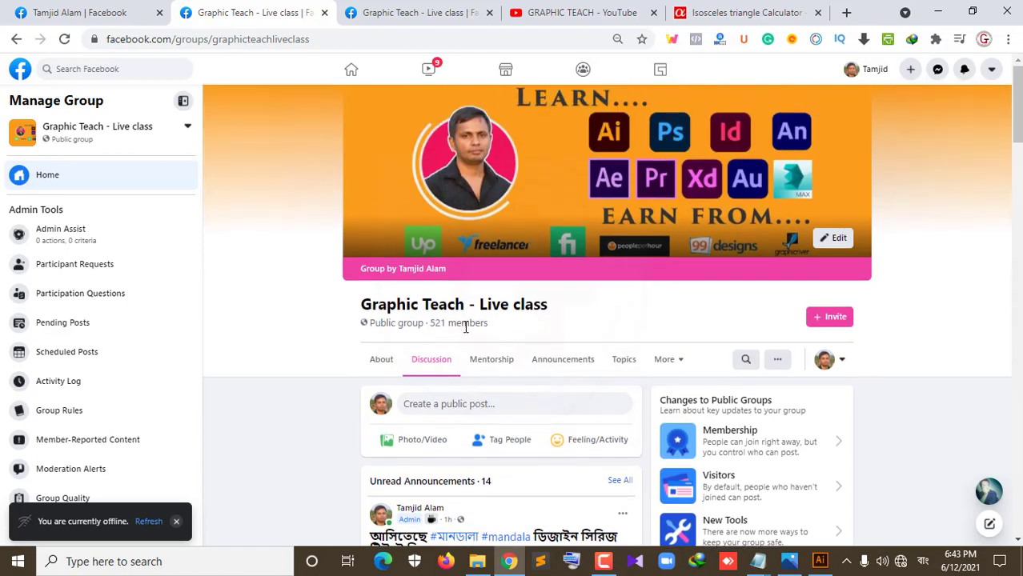
scroll(468, 324, down, 10)
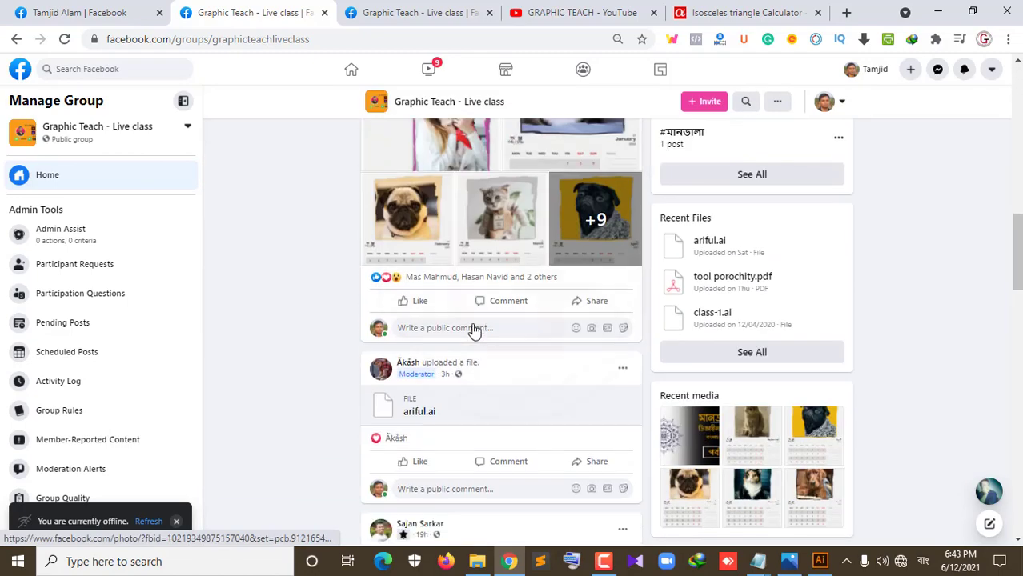
scroll(473, 331, down, 10)
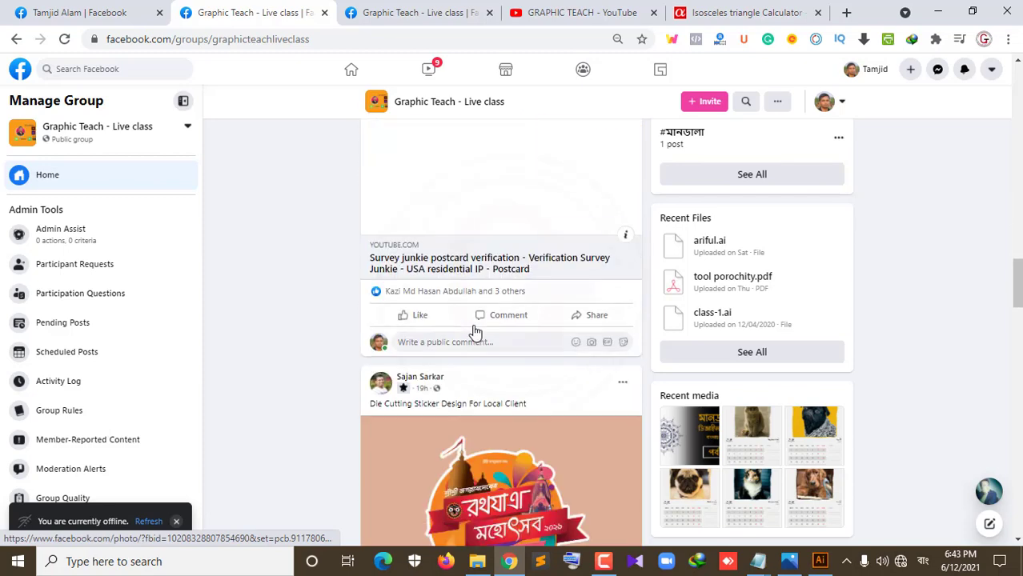
scroll(475, 331, down, 1)
scroll(475, 331, up, 4)
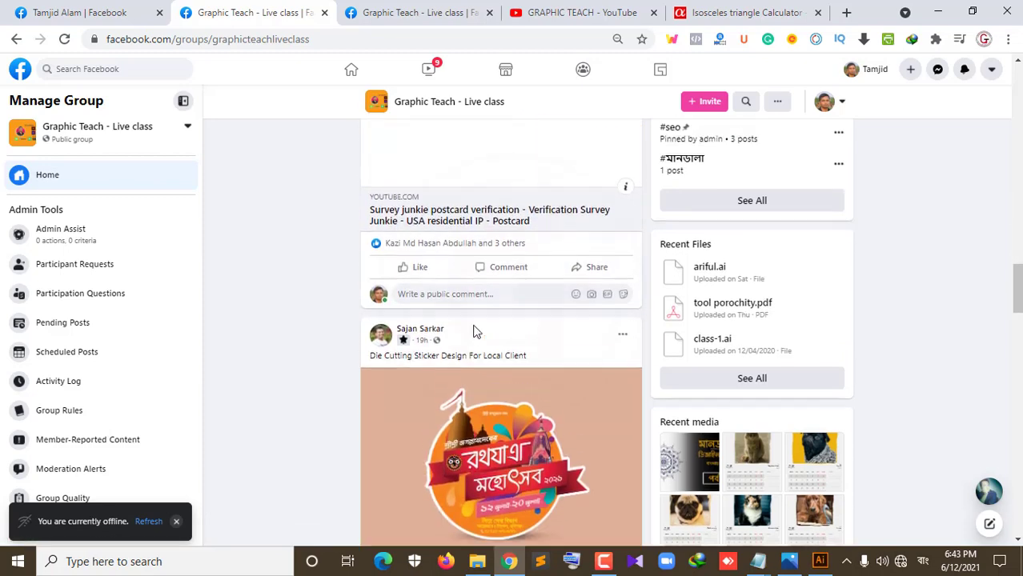
scroll(475, 330, up, 8)
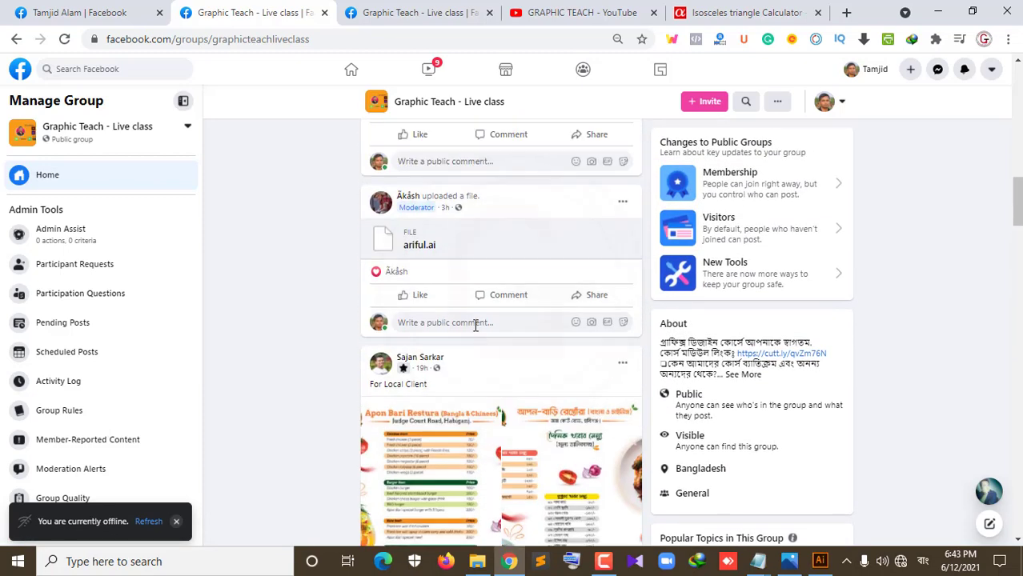
scroll(478, 325, up, 8)
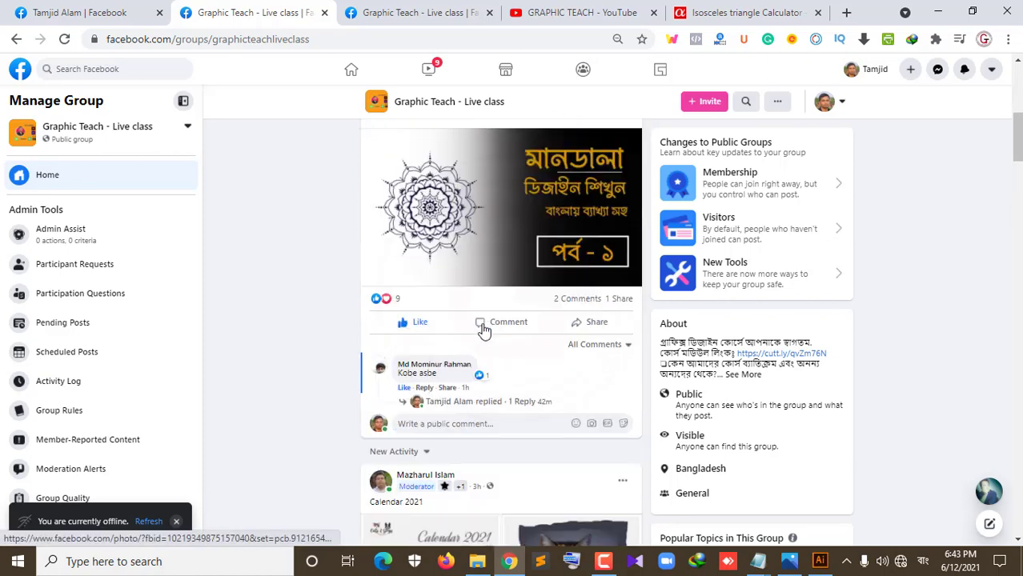
scroll(484, 331, up, 4)
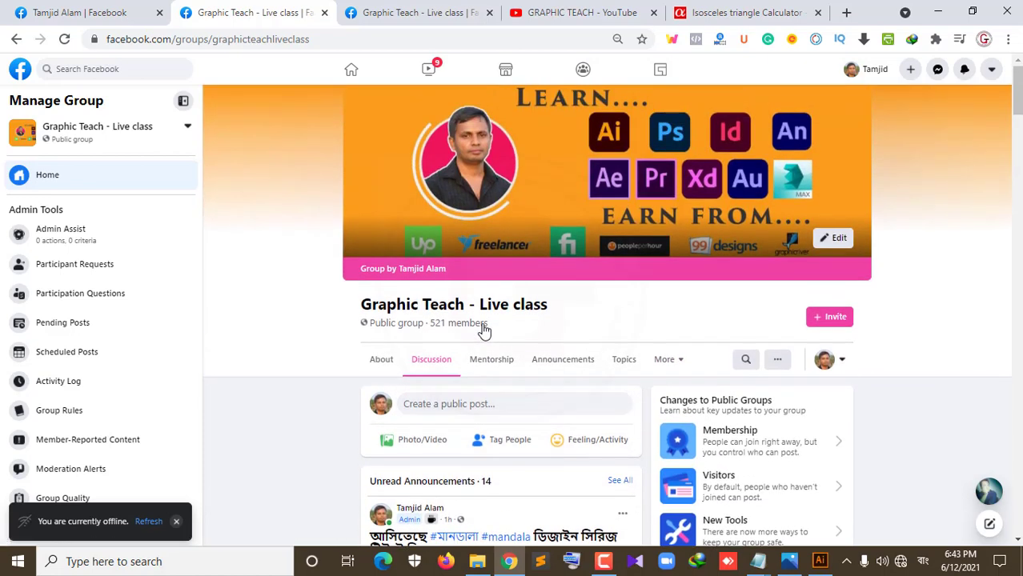
- Review the mandala series announcement in the group and highlight the member count under the group name
scroll(483, 328, down, 4)
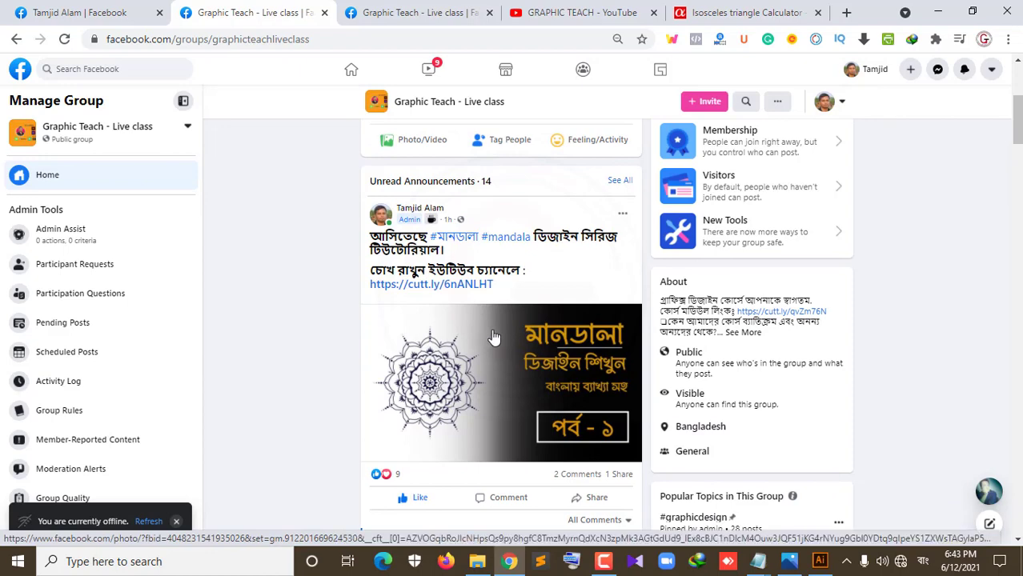
scroll(532, 349, up, 4)
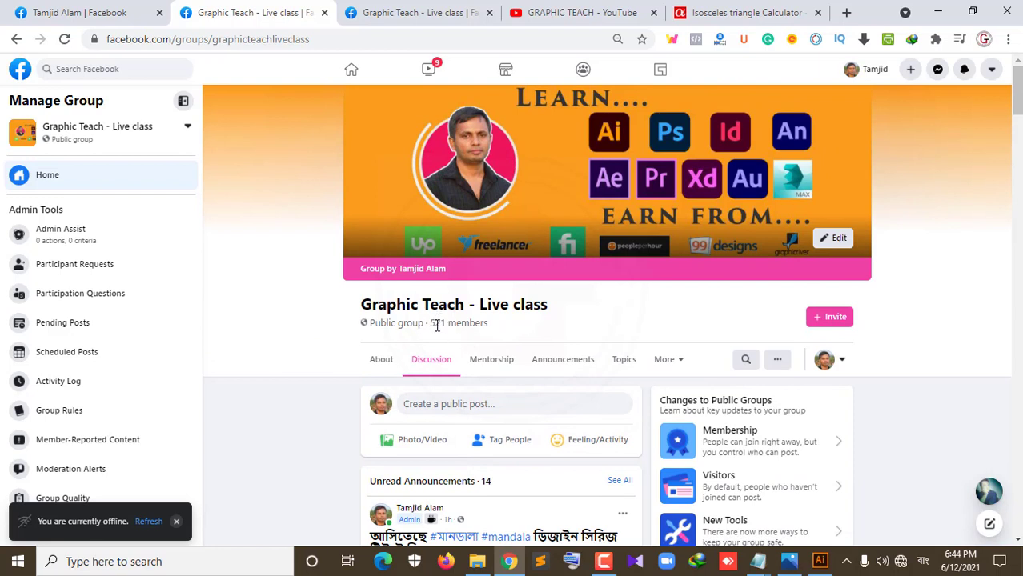
mouse_move(437, 326)
mouse_down()
mouse_move(598, 335)
mouse_move(559, 337)
mouse_up()
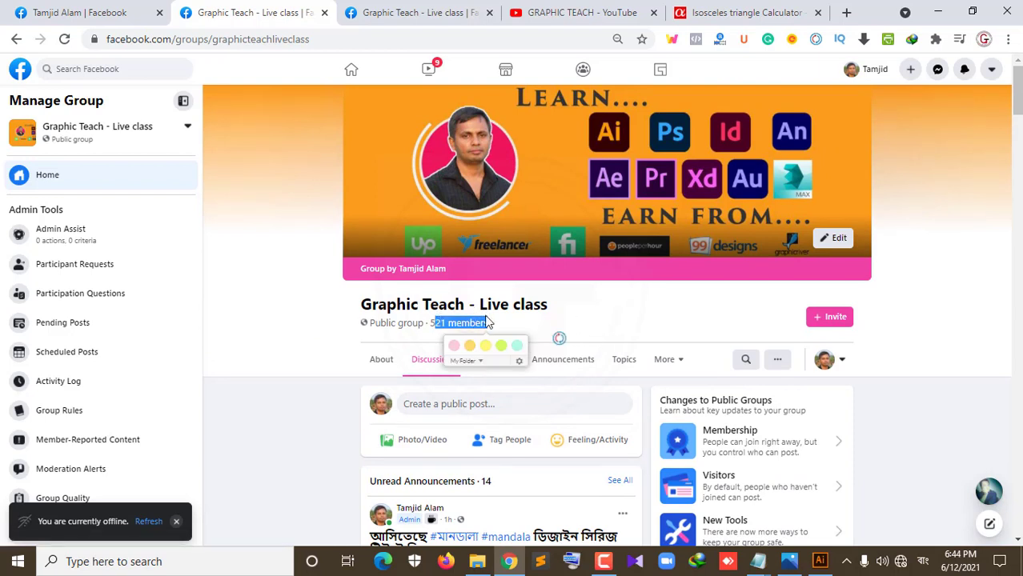
scroll(514, 376, down, 1)
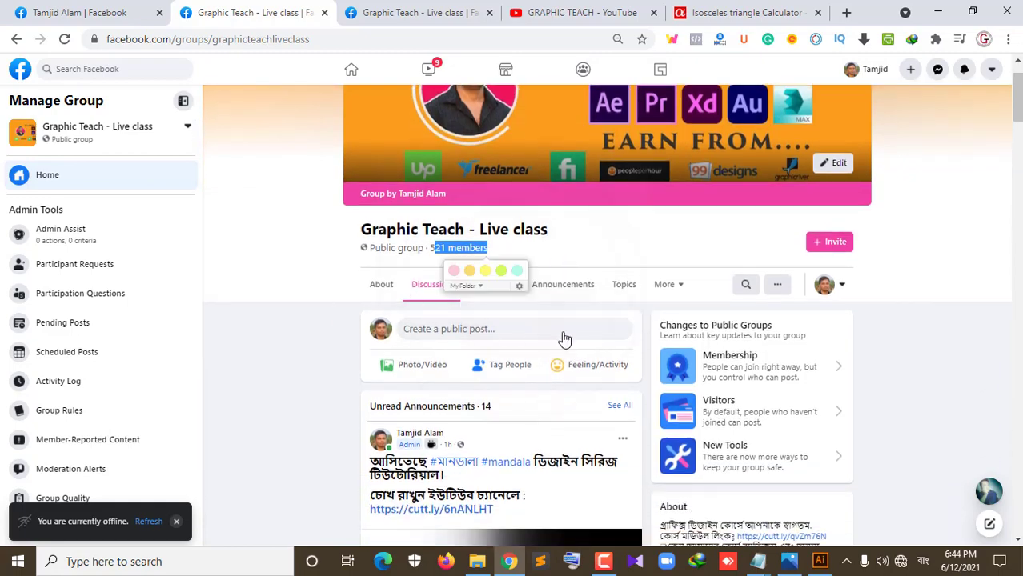
- Show the instructor's personal Facebook profile and look through its intro, web links and mandala series post
click(120, 12)
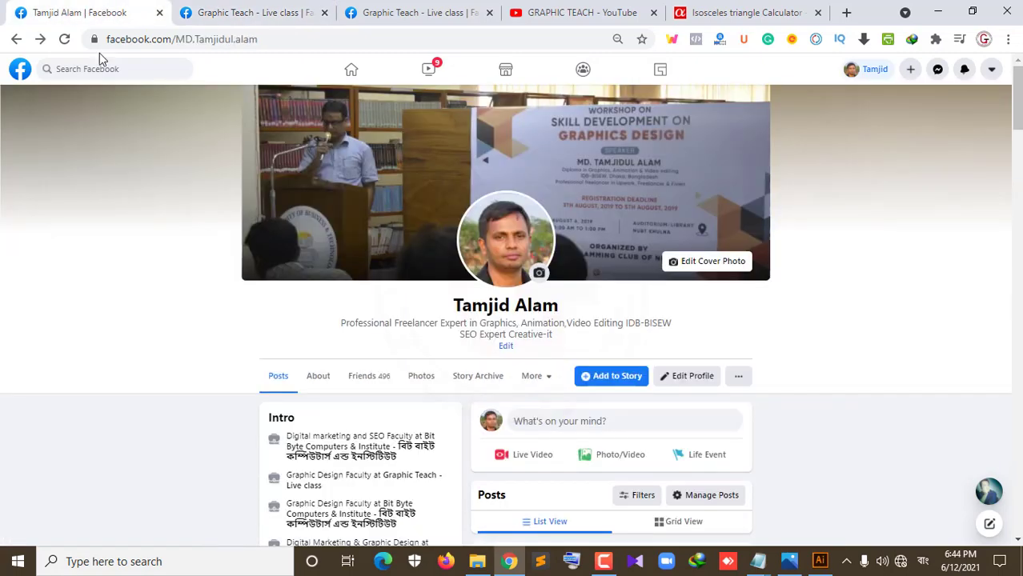
scroll(535, 346, down, 6)
scroll(535, 345, up, 5)
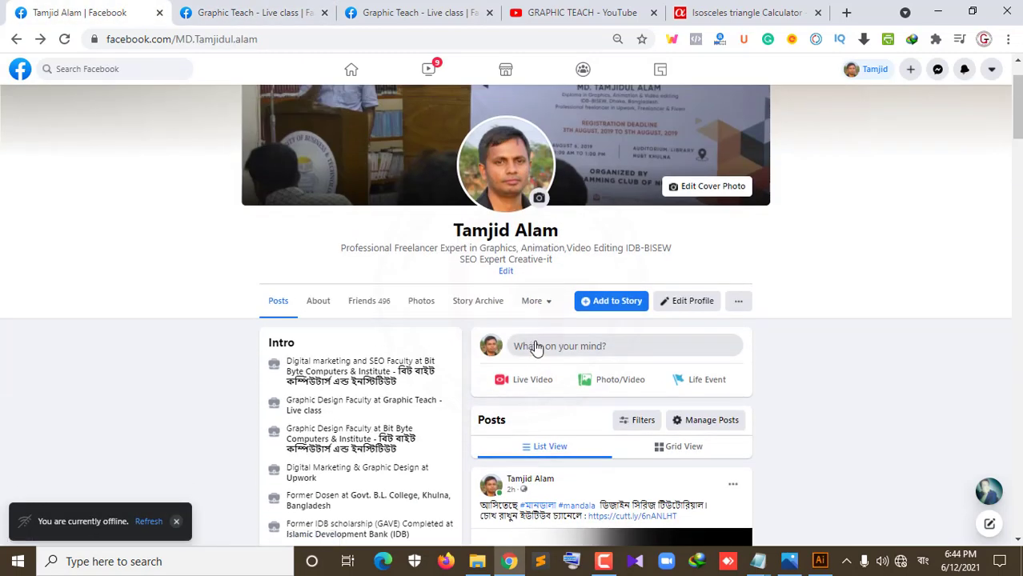
scroll(537, 347, down, 10)
scroll(537, 347, up, 5)
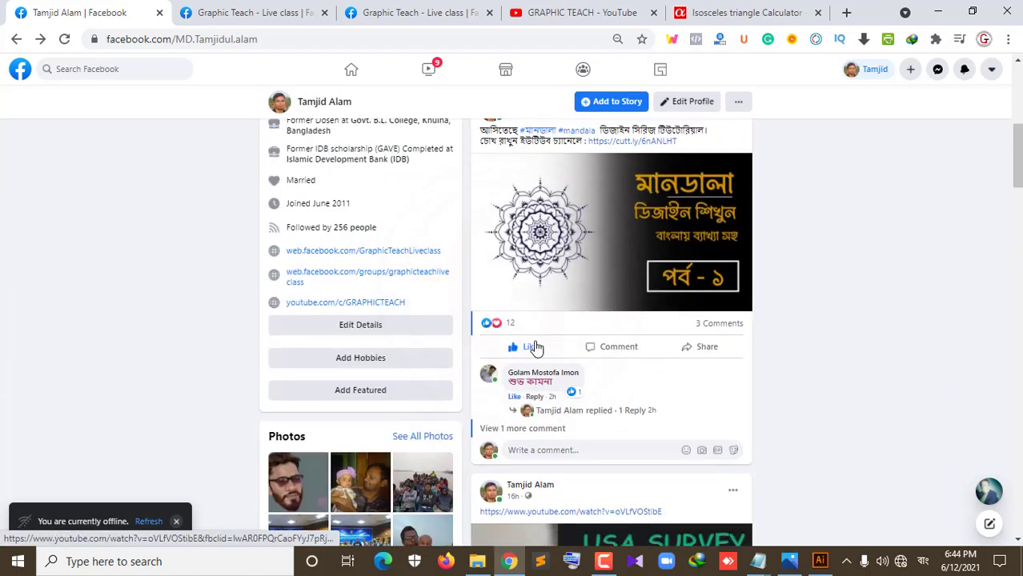
scroll(535, 347, up, 5)
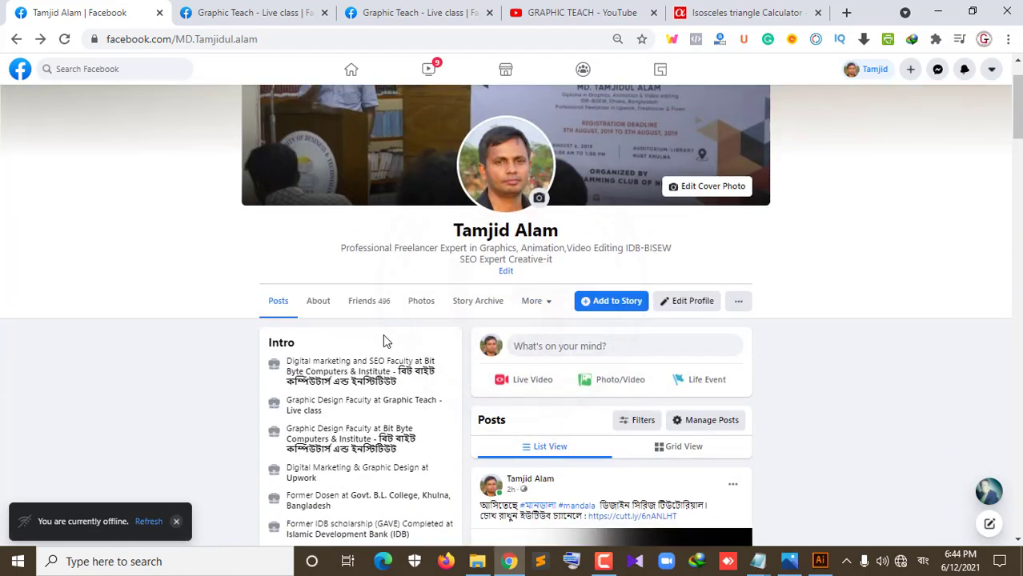